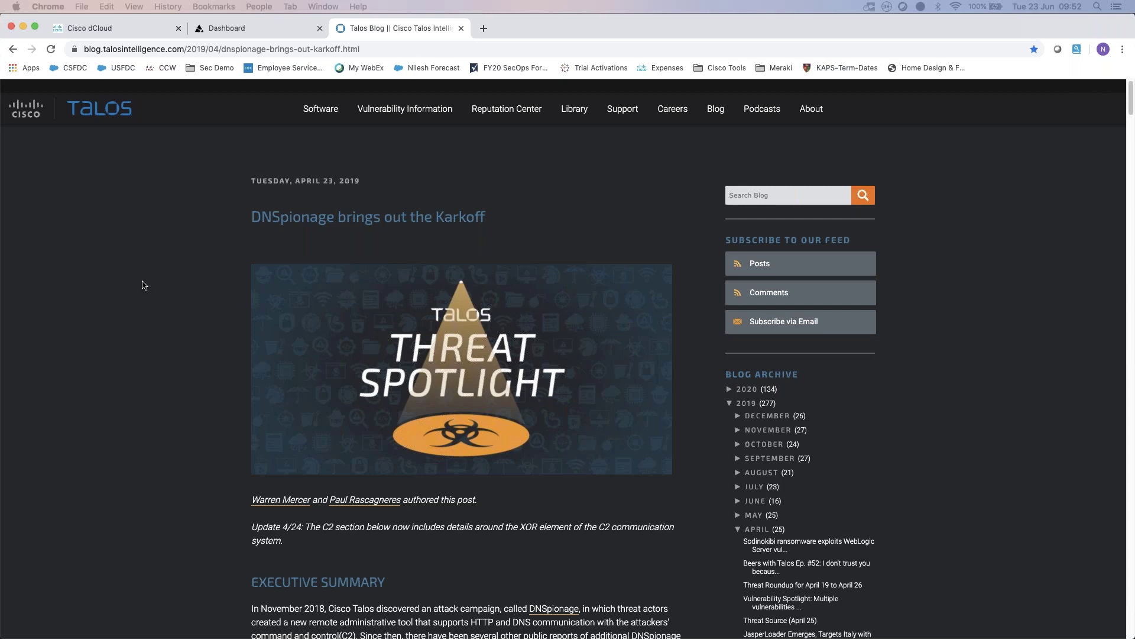
- Scroll the Karkoff article down to its Indicators of Compromise section and select all the page text
scroll(142, 285, "down", 5)
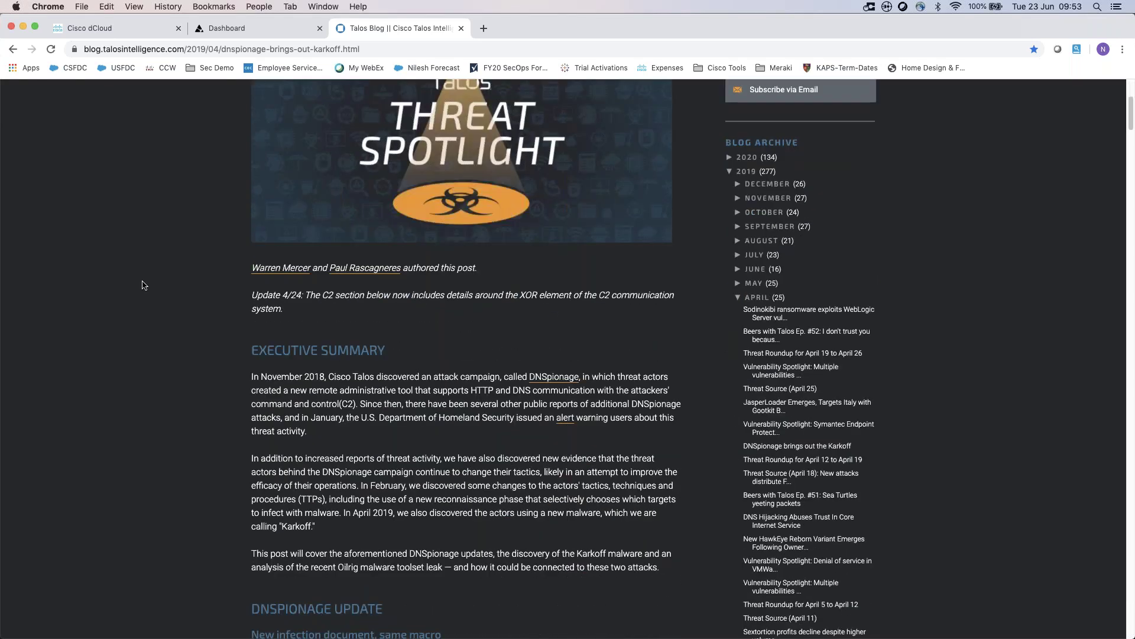
scroll(142, 285, "down", 15)
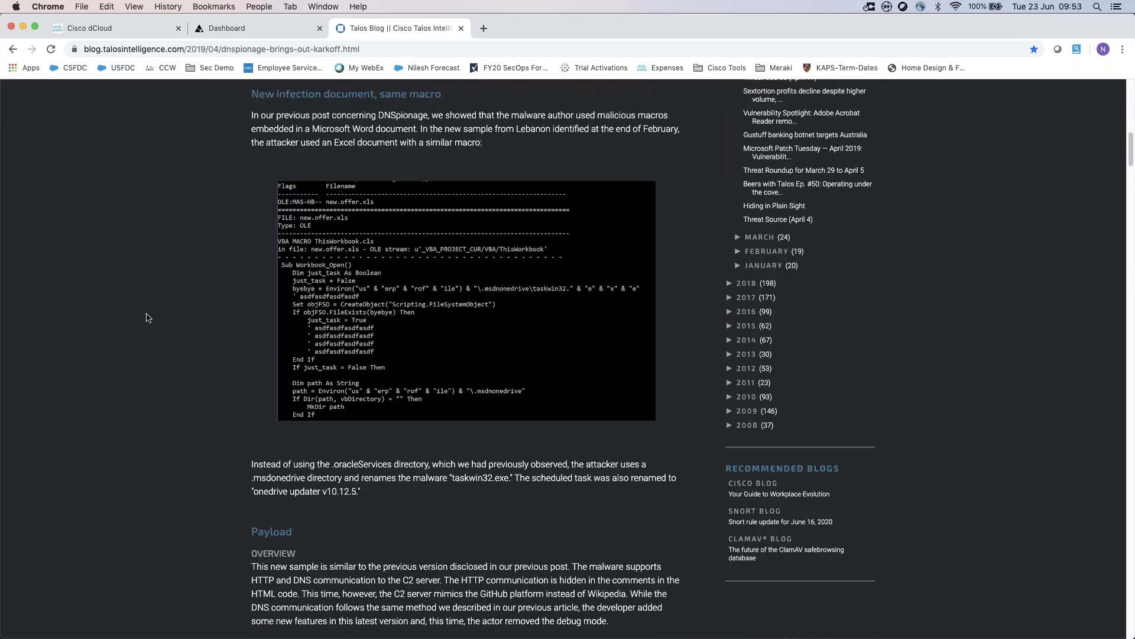
scroll(147, 318, "down", 5)
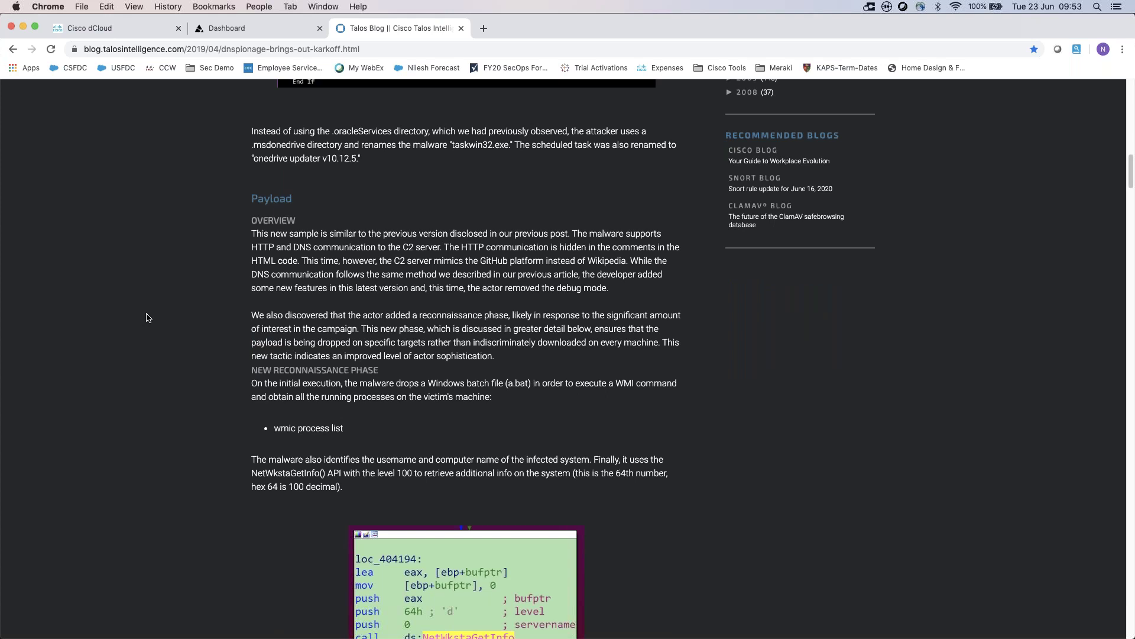
scroll(148, 318, "down", 20)
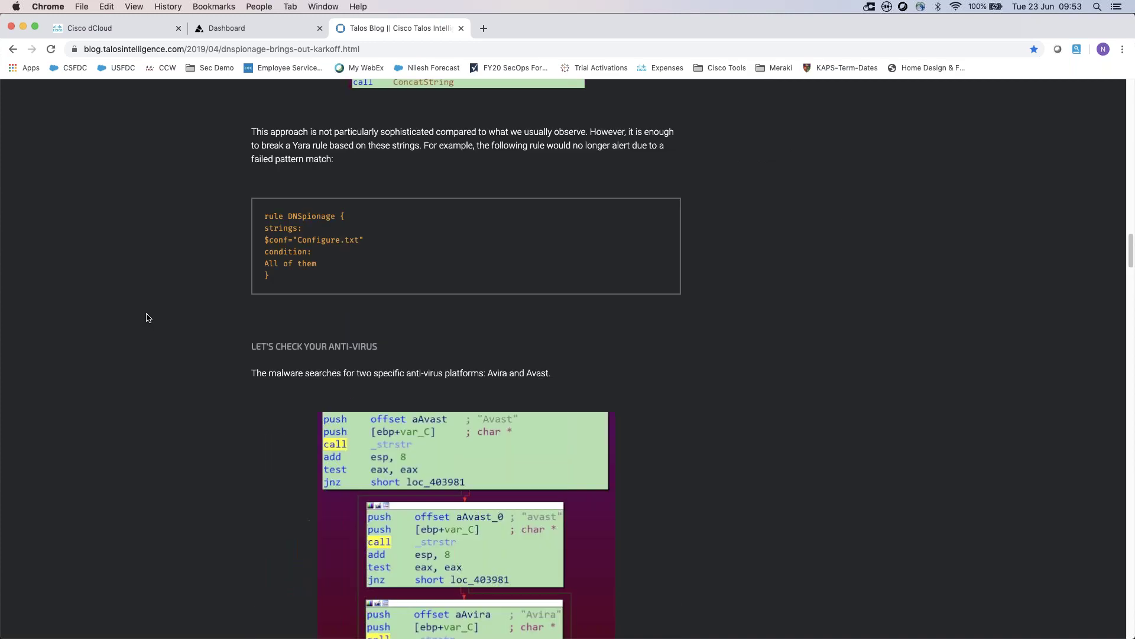
scroll(147, 318, "down", 10)
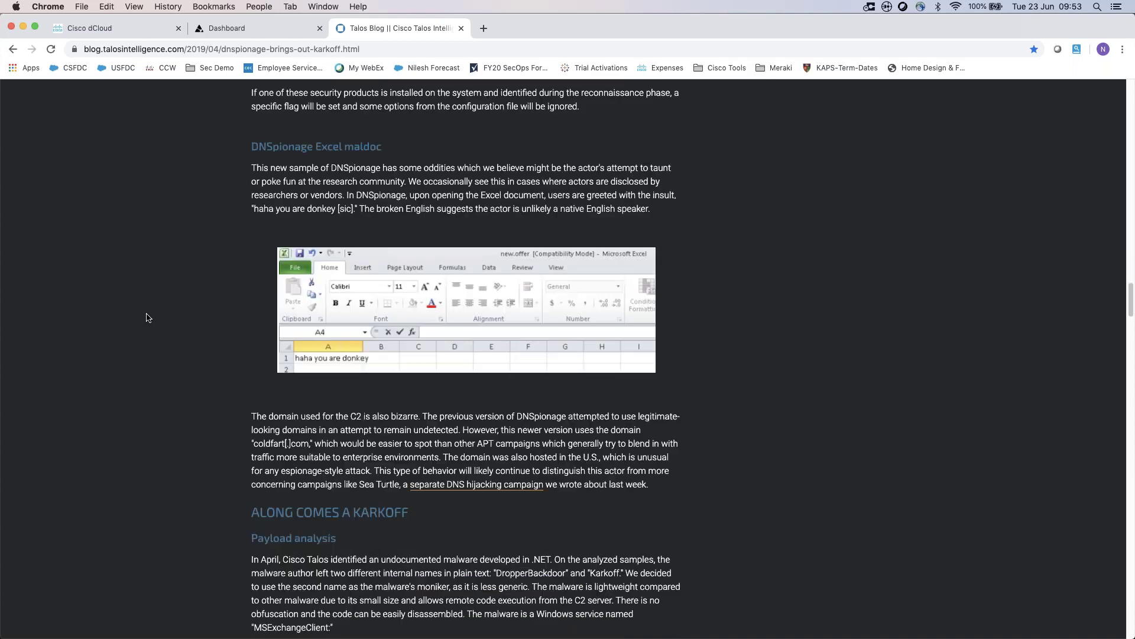
scroll(147, 319, "down", 20)
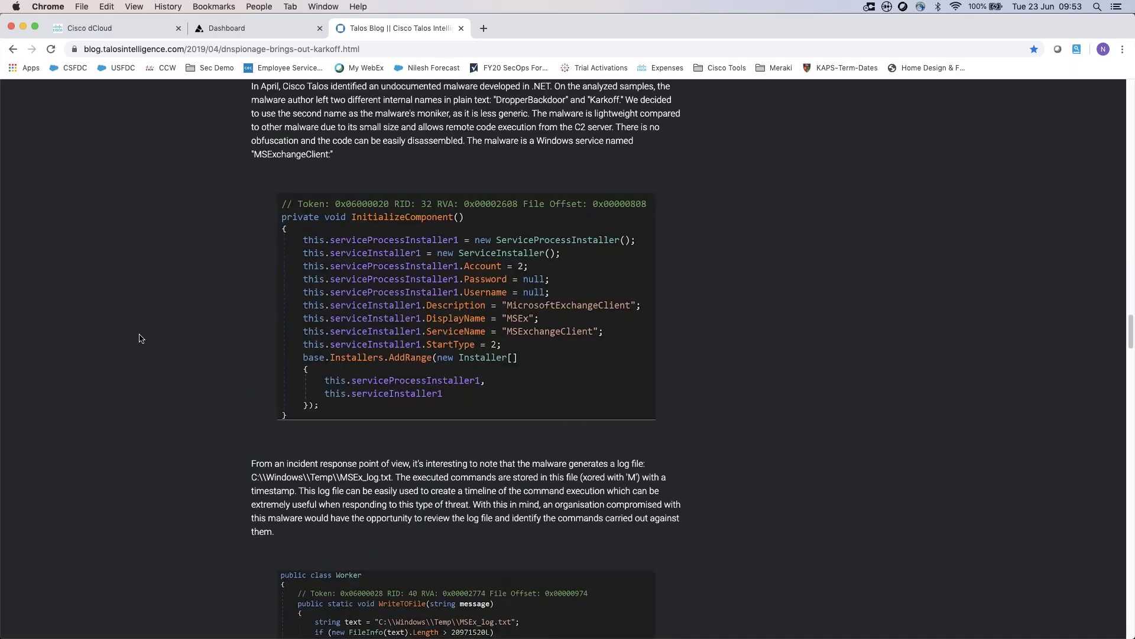
scroll(140, 353, "down", 12)
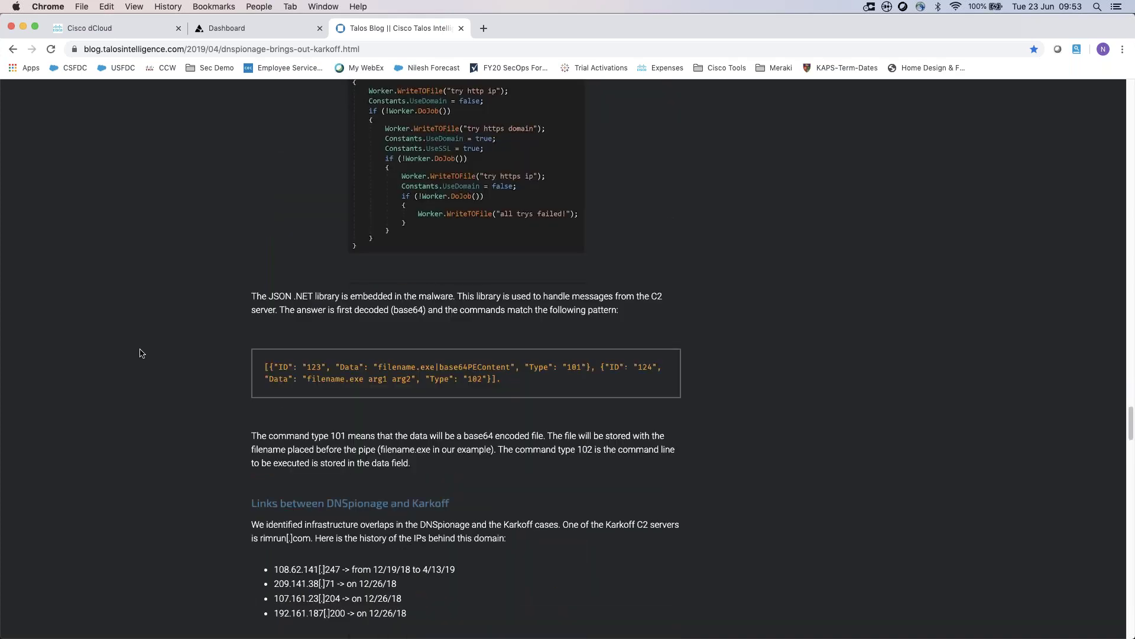
scroll(140, 351, "down", 20)
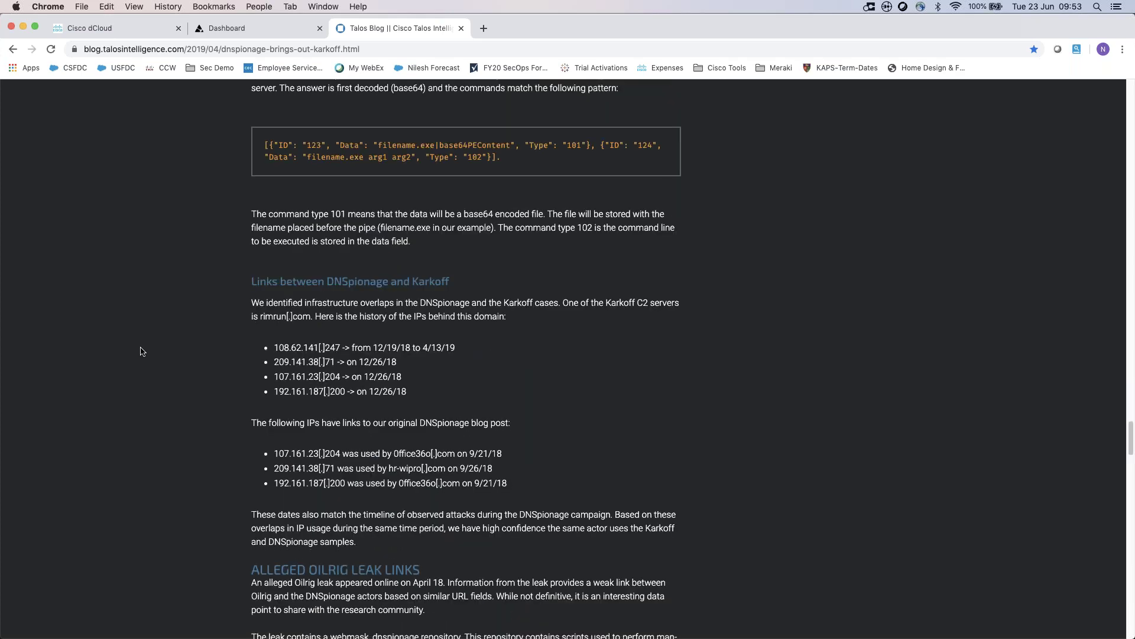
scroll(140, 352, "down", 14)
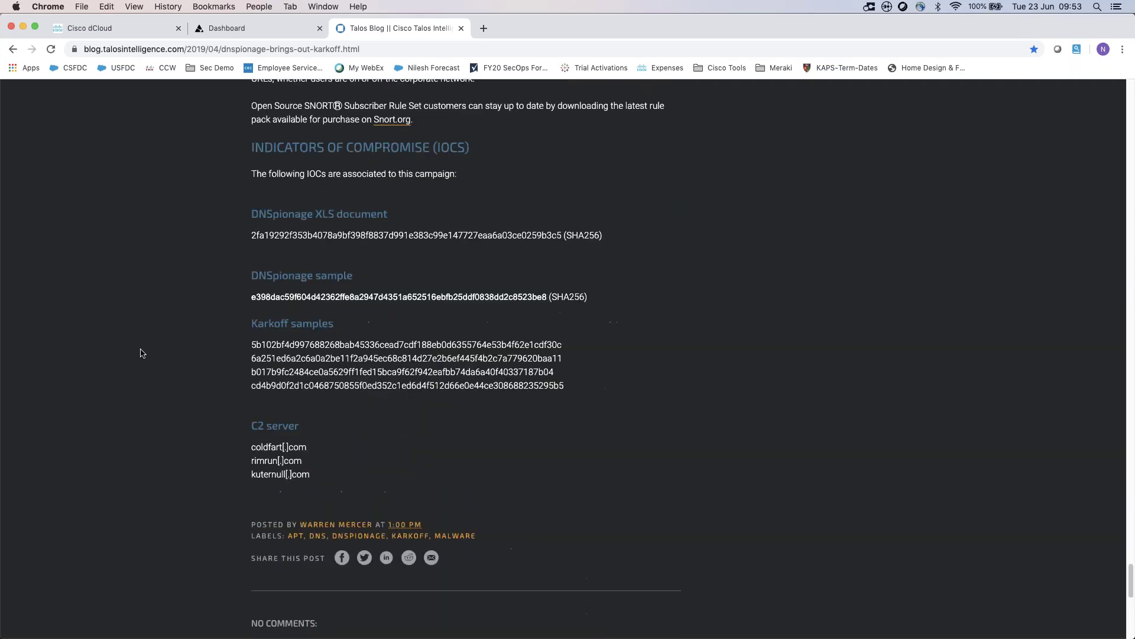
scroll(140, 352, "up", 4)
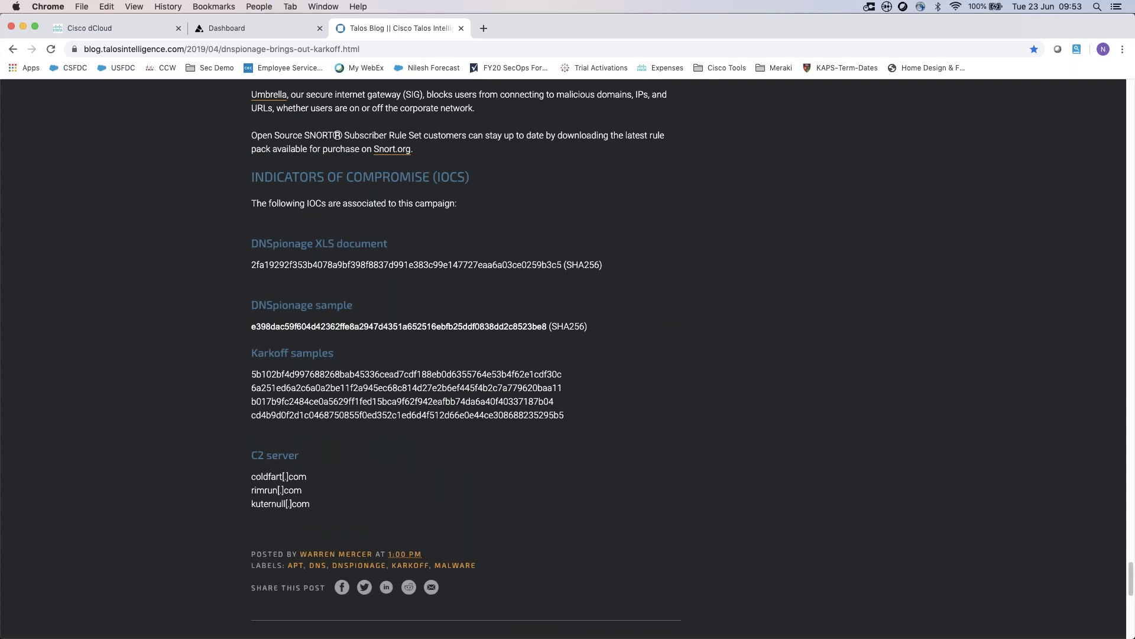
key("super+a")
- Highlight the IOC list ending at kuternull[.]com, then scroll back to the article's top
left_click(436, 247)
left_click_drag(331, 509, 250, 242)
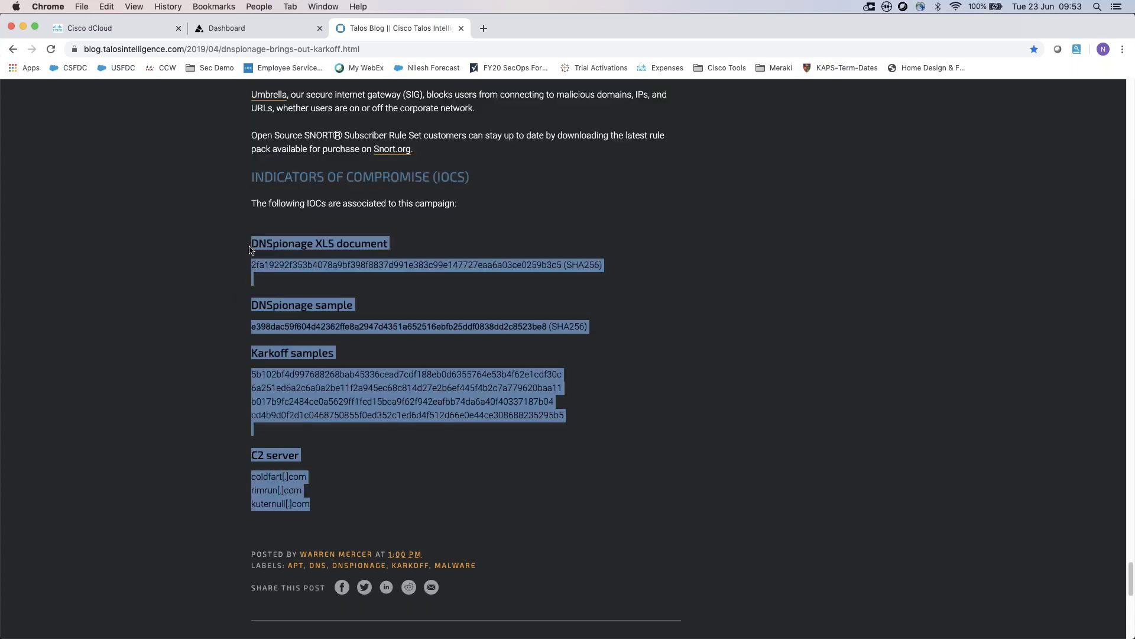
left_click(361, 458)
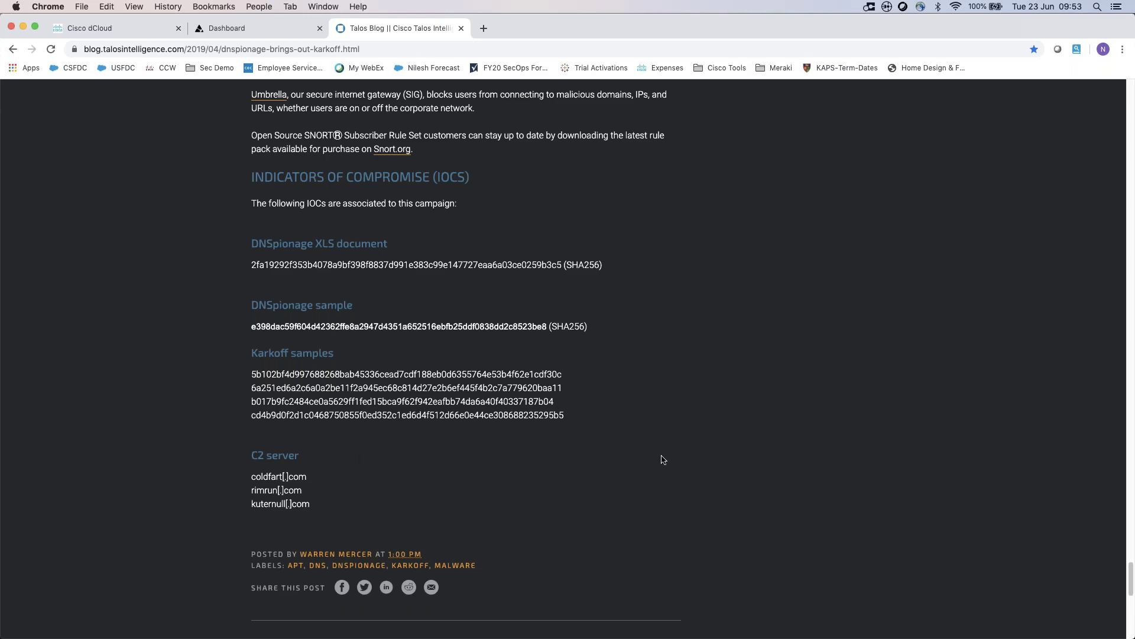
scroll(661, 459, "up", 15)
scroll(640, 471, "up", 20)
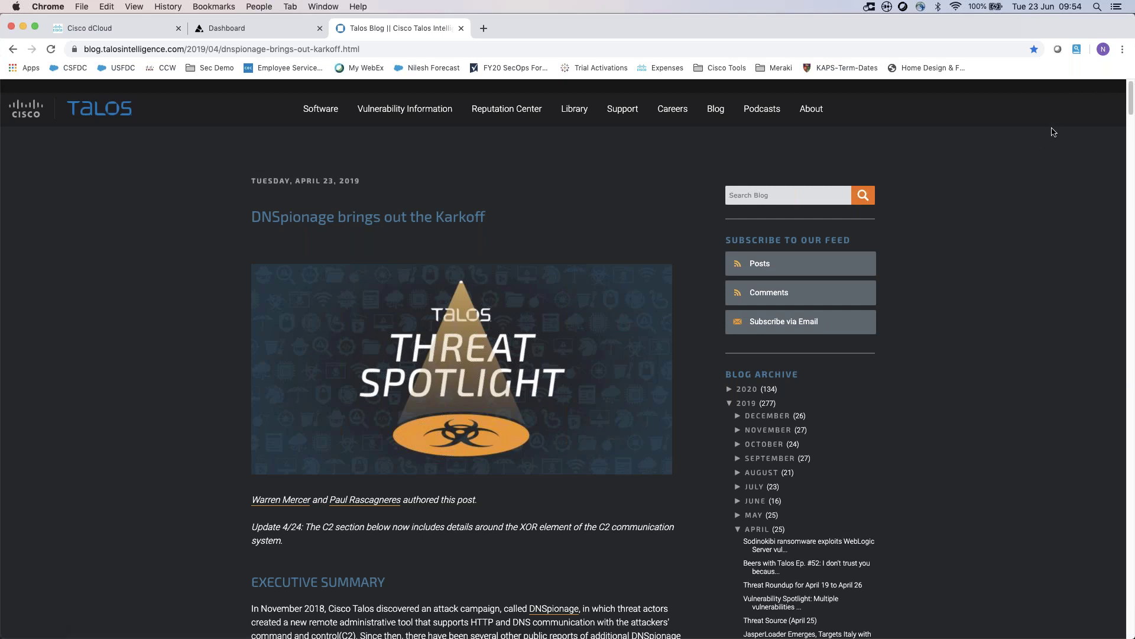
- Use the Casebook extension to find the 16 observables on the Karkoff blog page
left_click(1078, 50)
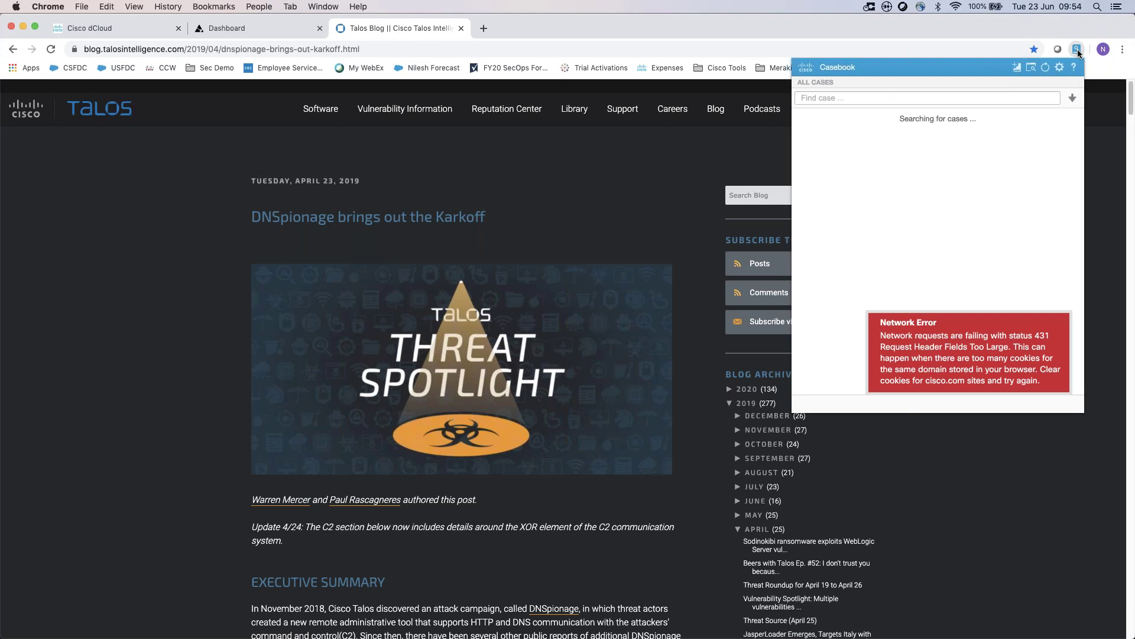
left_click(1030, 68)
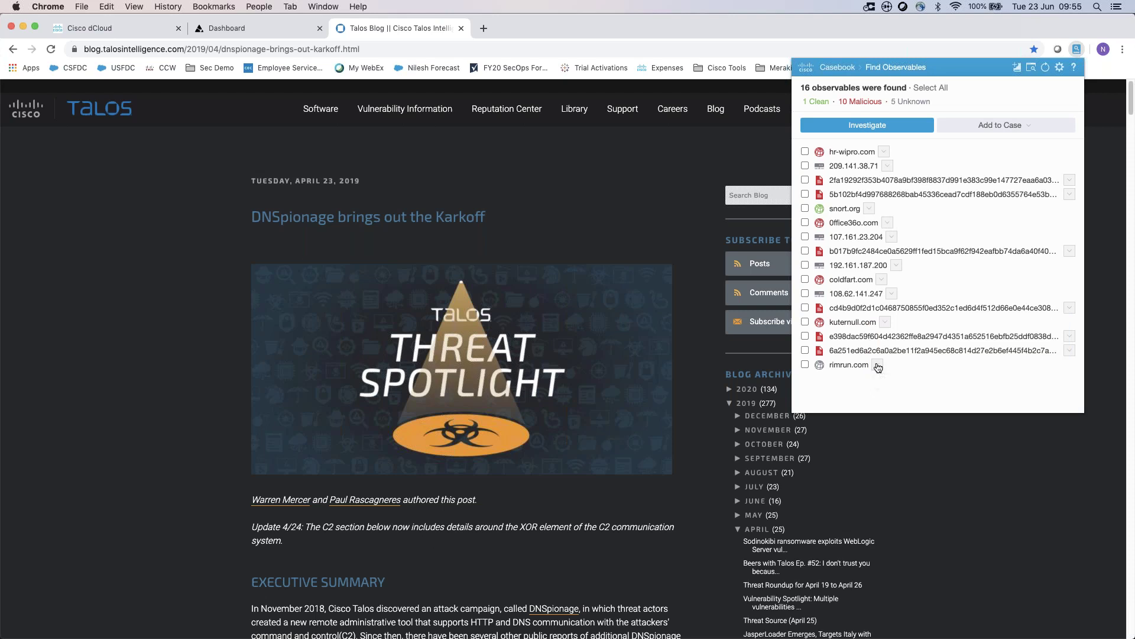
- Block the rimrun.com domain through Umbrella
left_click(878, 366)
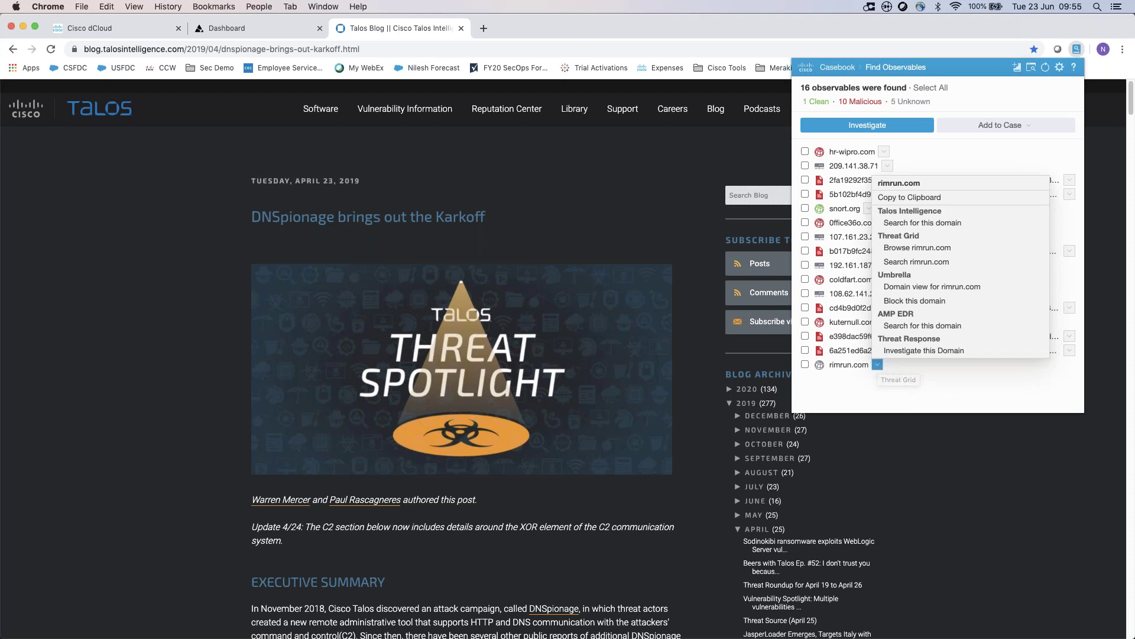
left_click(923, 302)
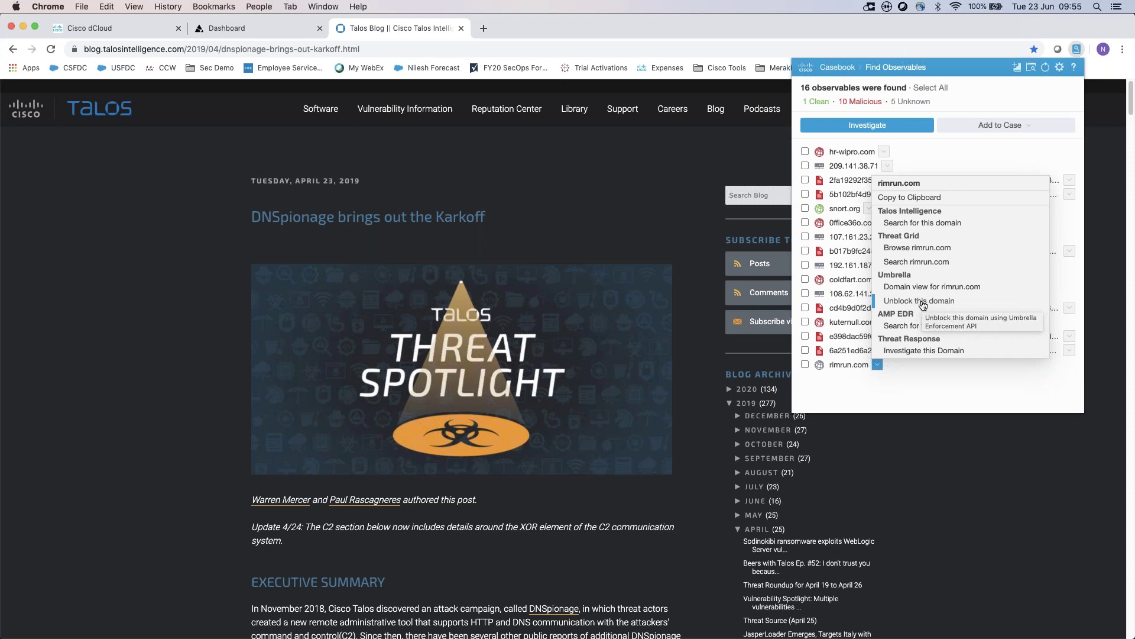
left_click(918, 399)
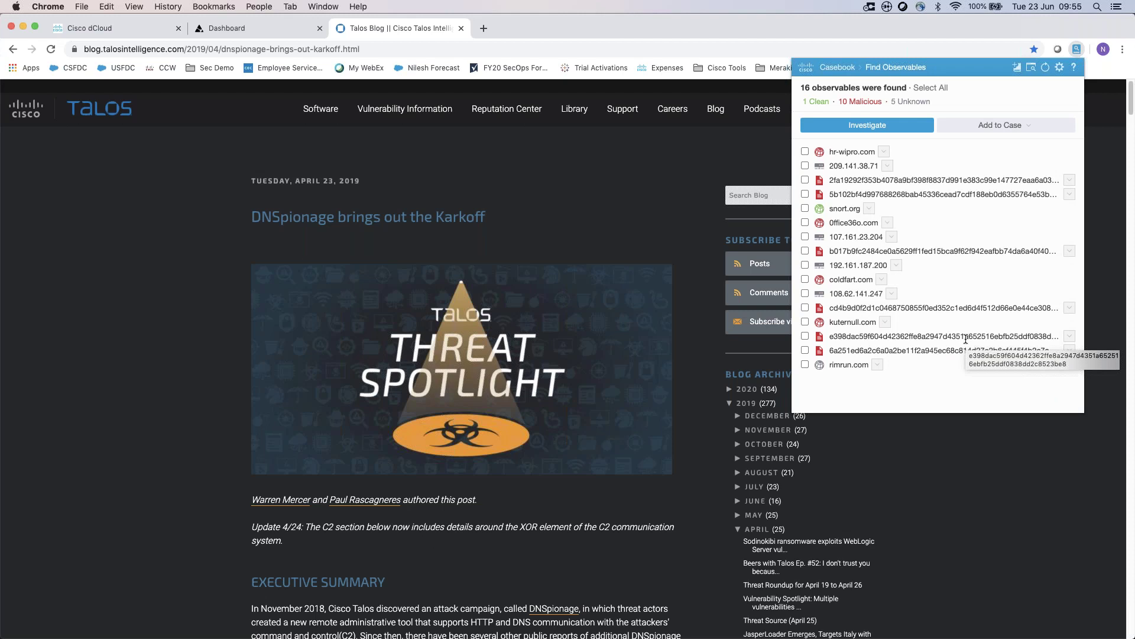
- Check all 10 malicious and 5 unknown observables and launch an investigation of them
left_click(882, 102)
left_click(903, 102)
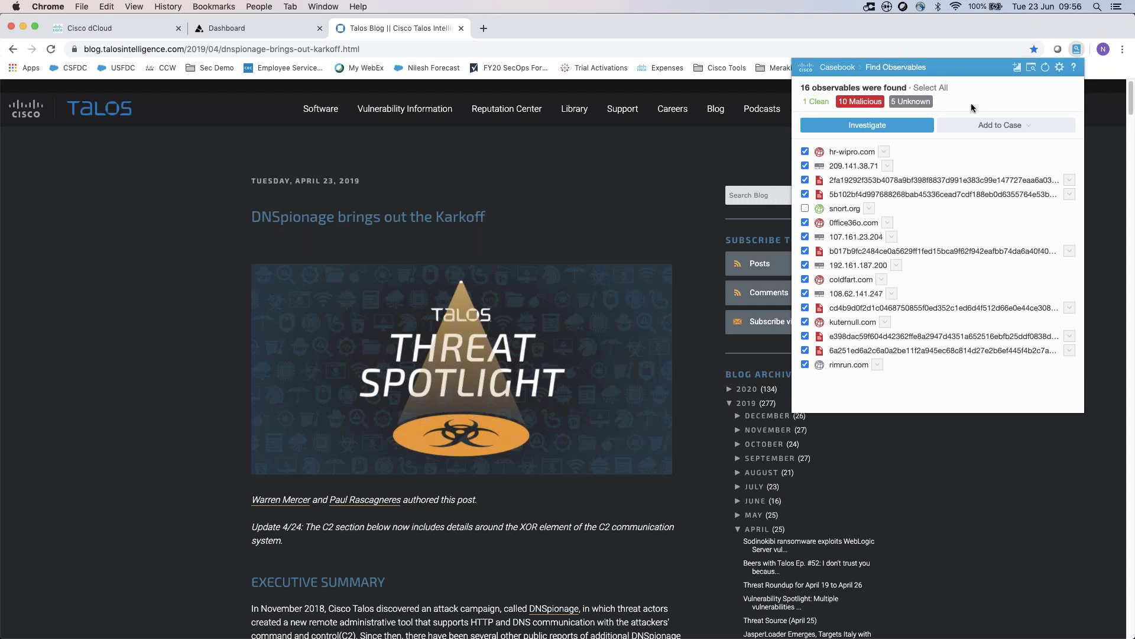
left_click(915, 127)
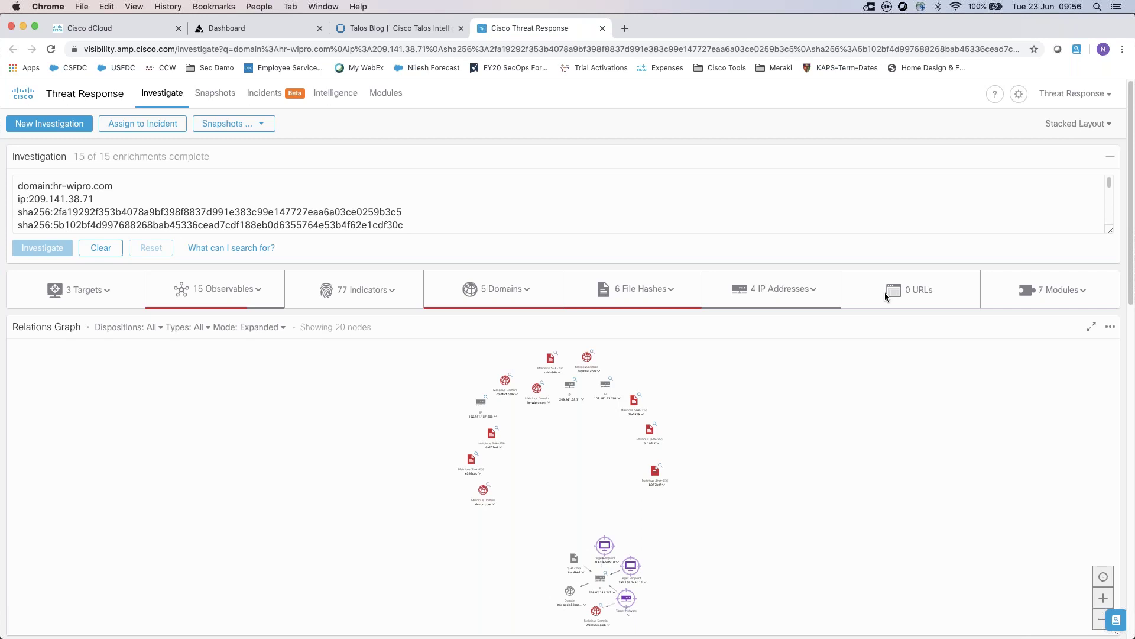
- Review the 7 enriching modules, 15 observables, zoomed relations graph and 3 affected targets
left_click(1044, 296)
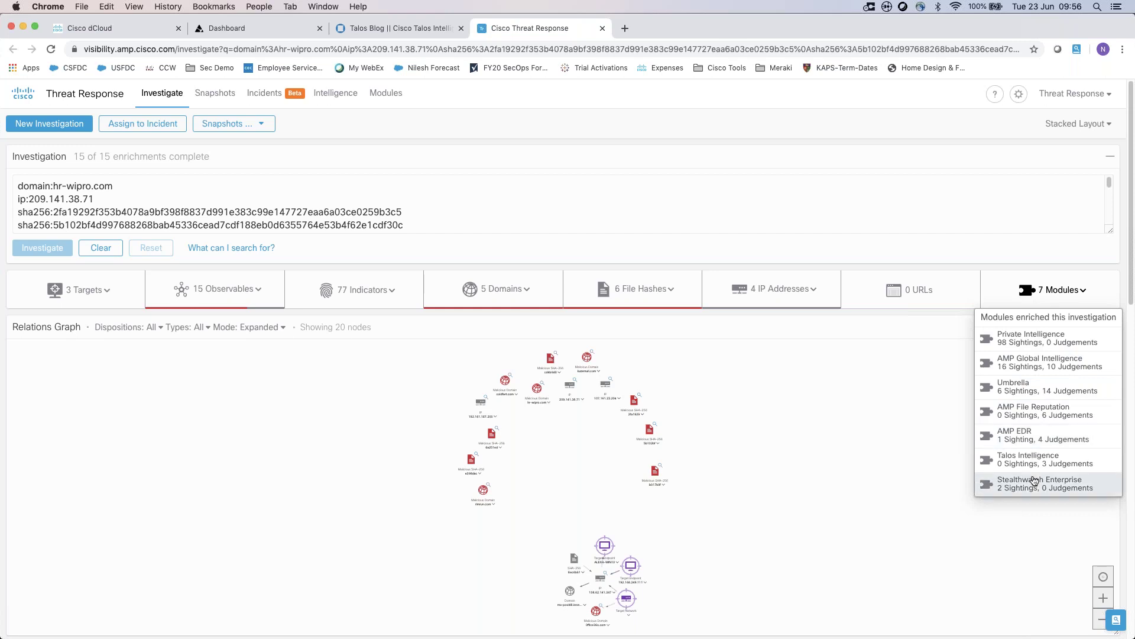
scroll(1037, 472, "down", 1)
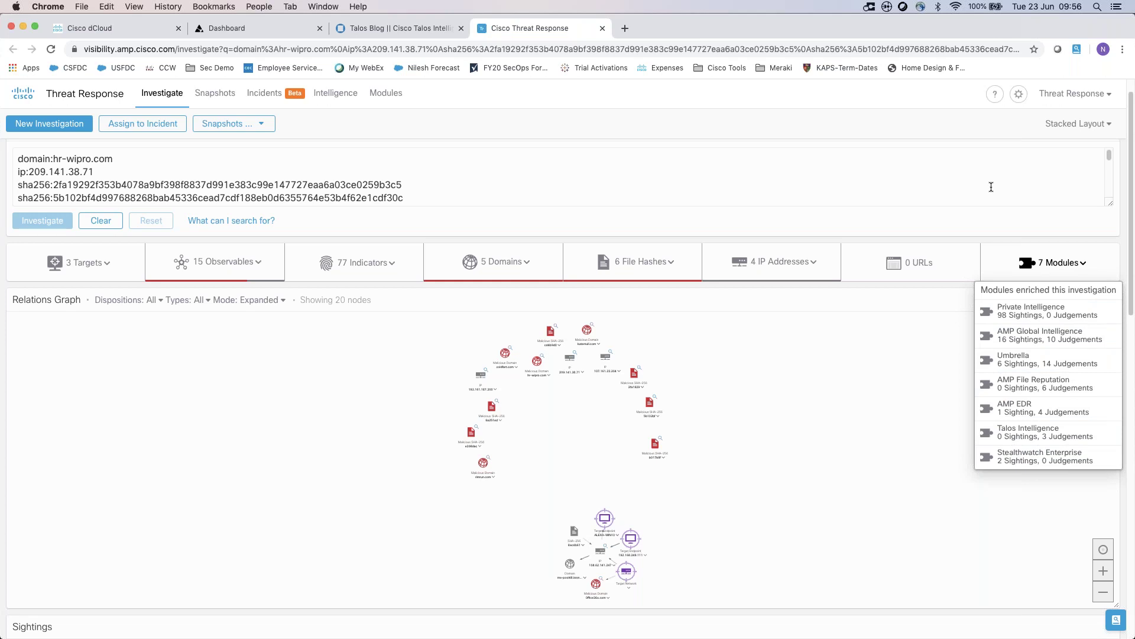
left_click(251, 264)
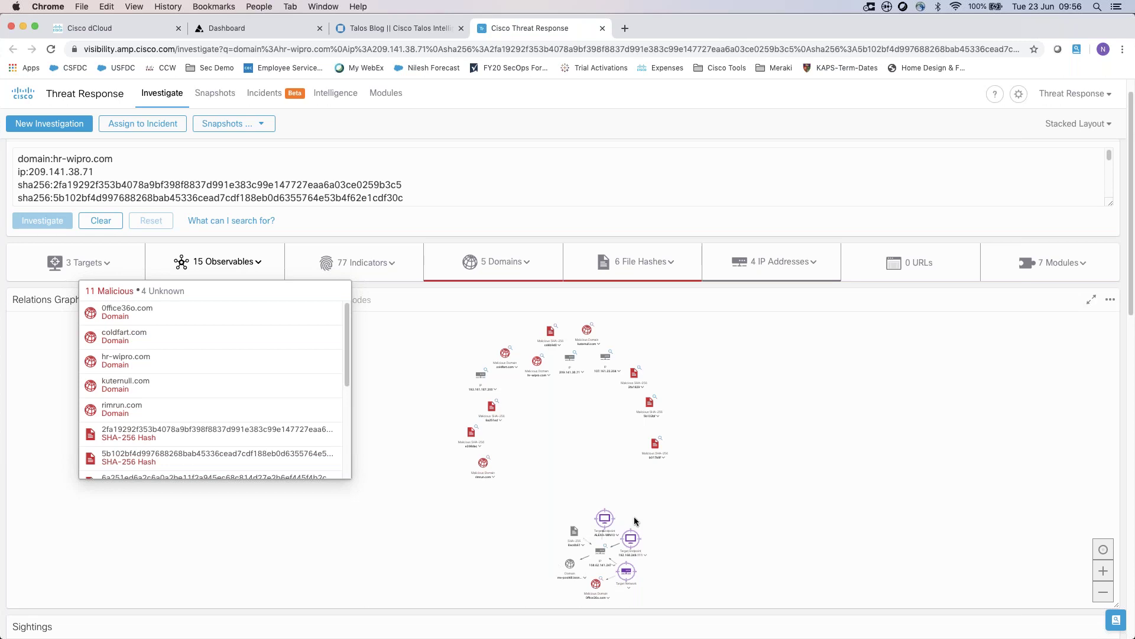
left_click(1102, 571)
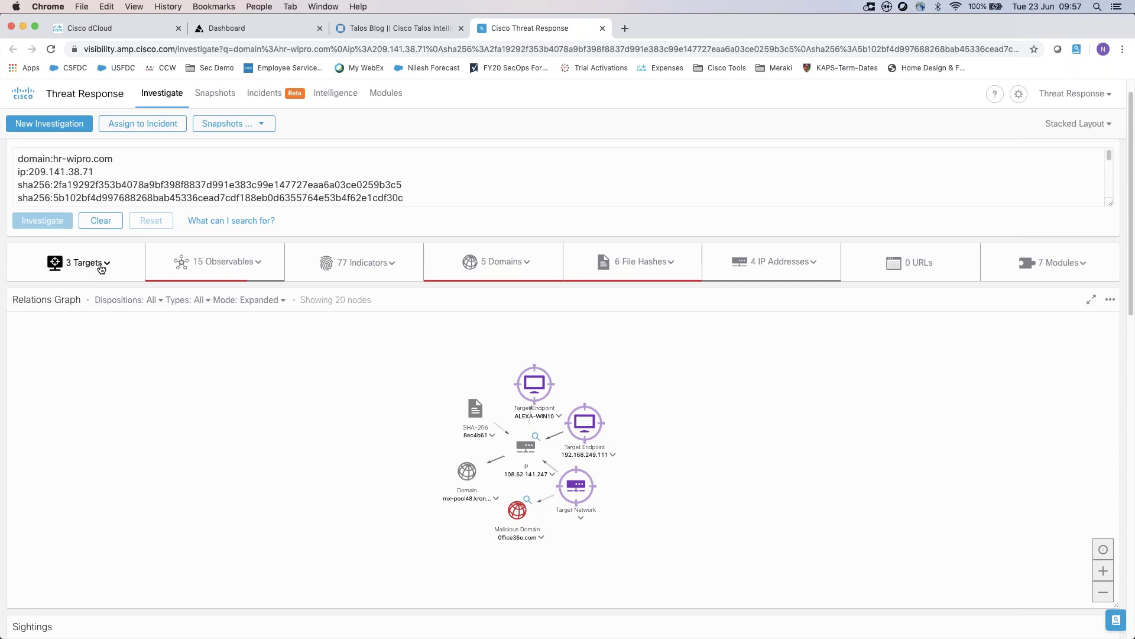
left_click(101, 267)
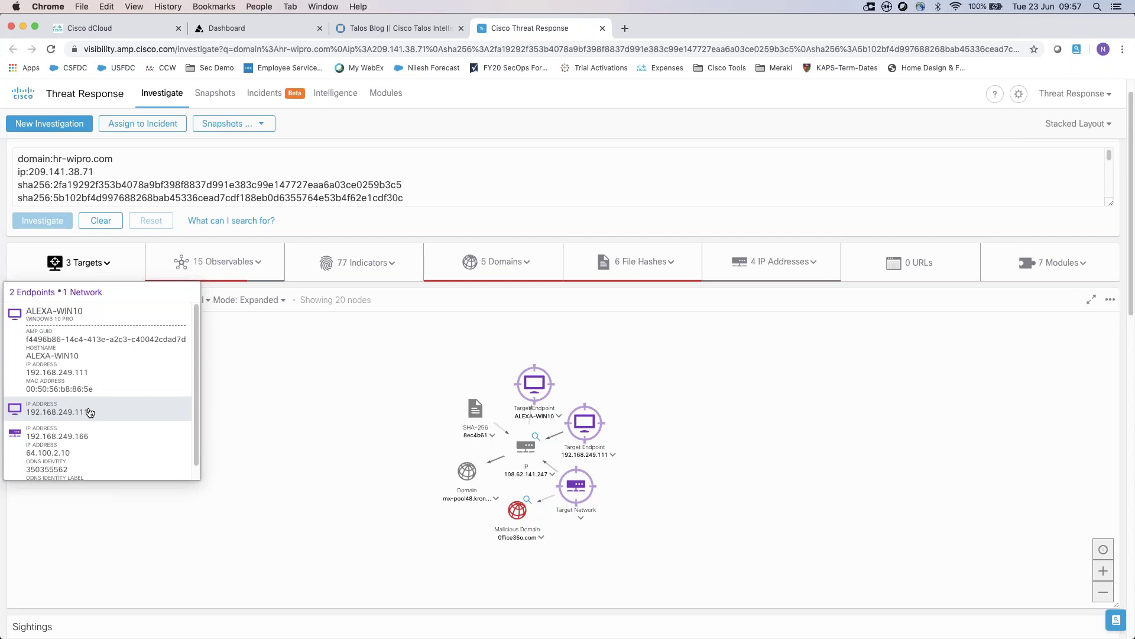
- Read the two endpoints and one network in the target list, then pull out the ALEXA-WIN10 node
scroll(81, 461, "down", 1)
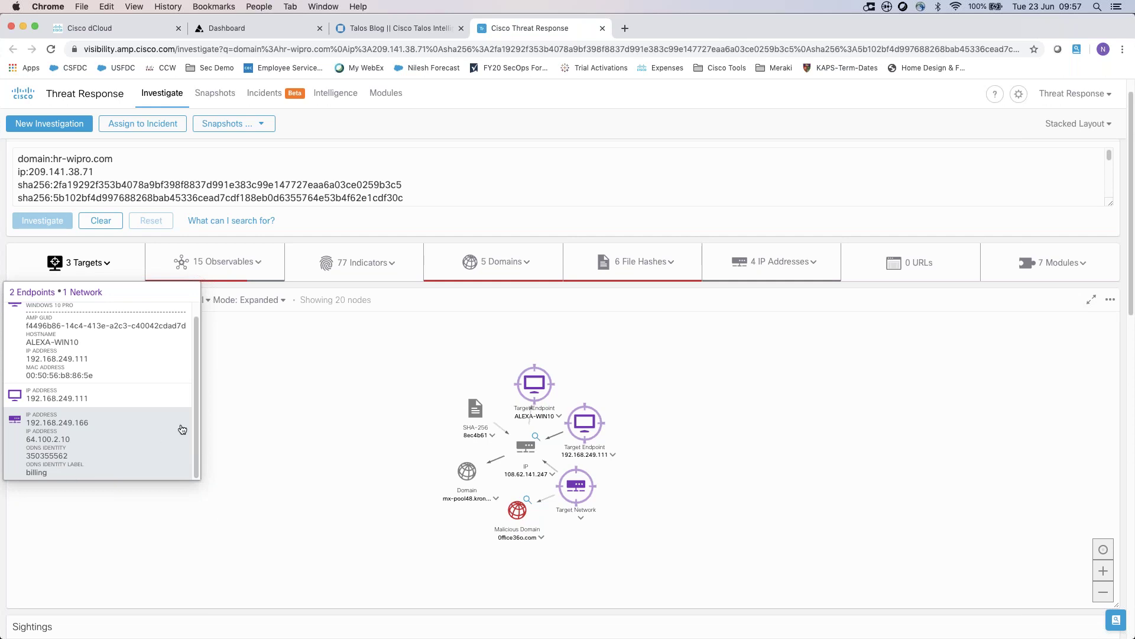
scroll(194, 408, "up", 1)
scroll(195, 408, "up", 1)
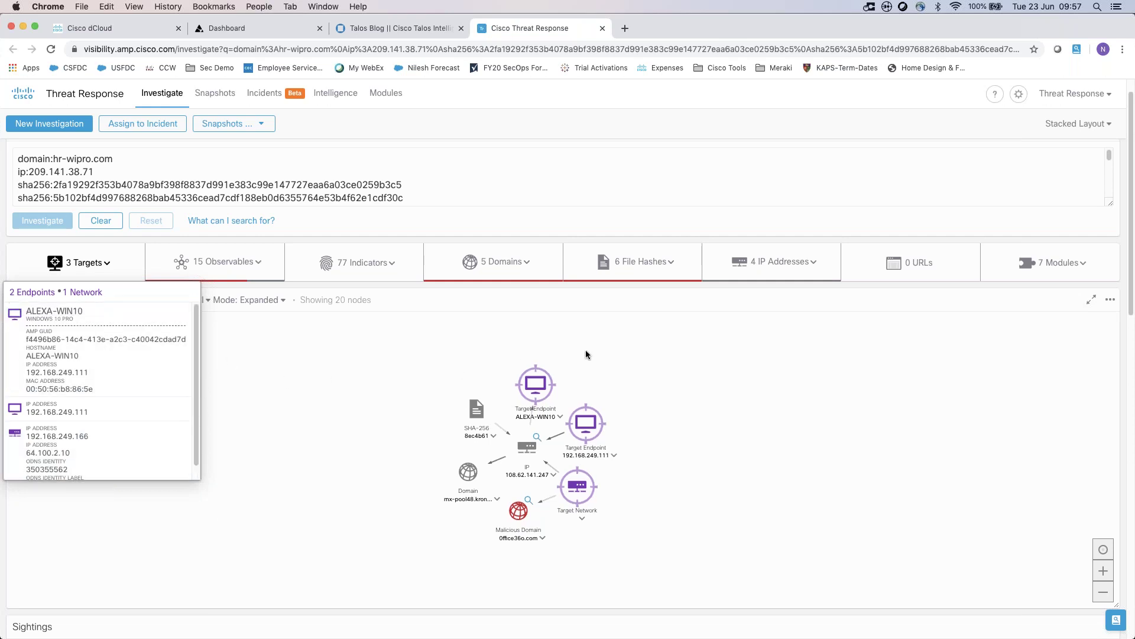
left_click(76, 249)
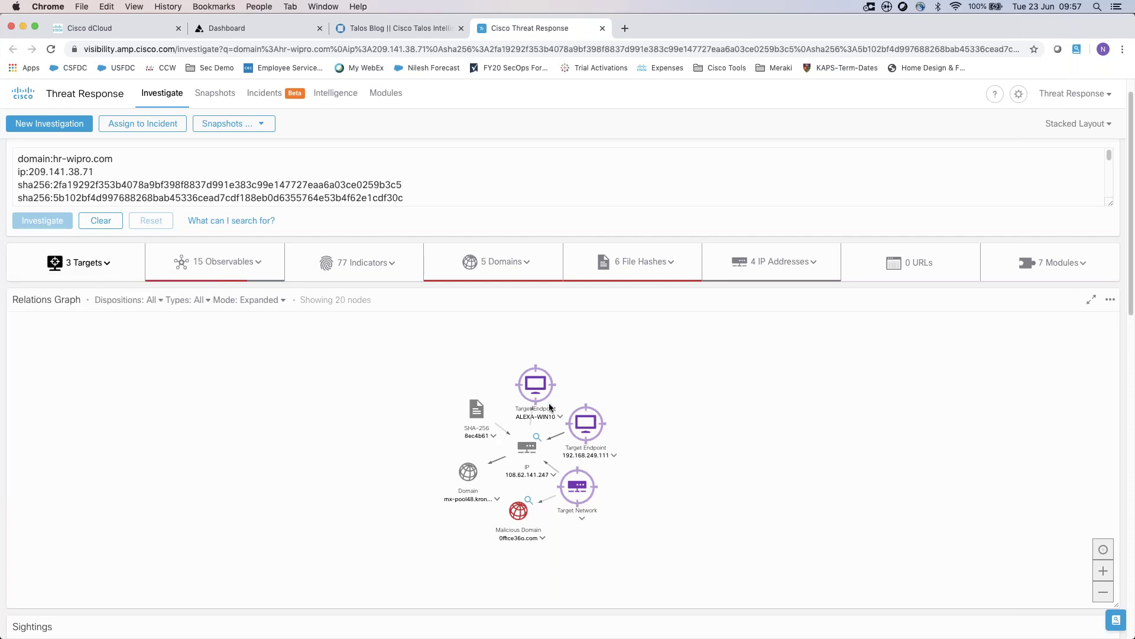
left_click(520, 388)
- Drag the SHA-256, mx-pool48 domain and Target Network nodes apart in the graph
left_click_drag(449, 434, 414, 407)
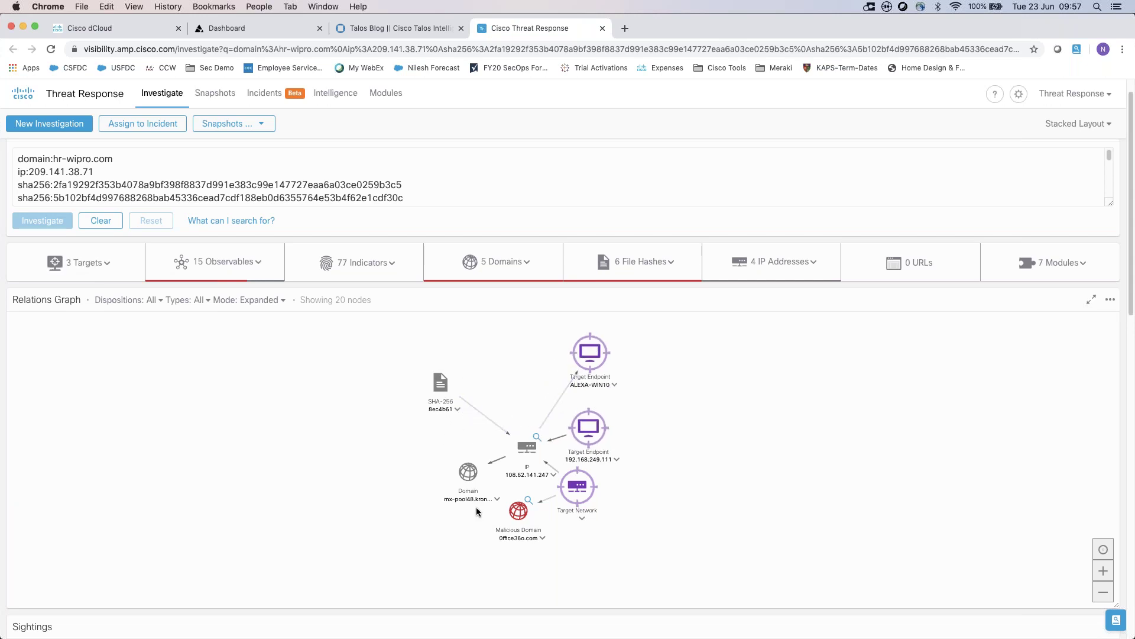
left_click_drag(483, 494, 402, 495)
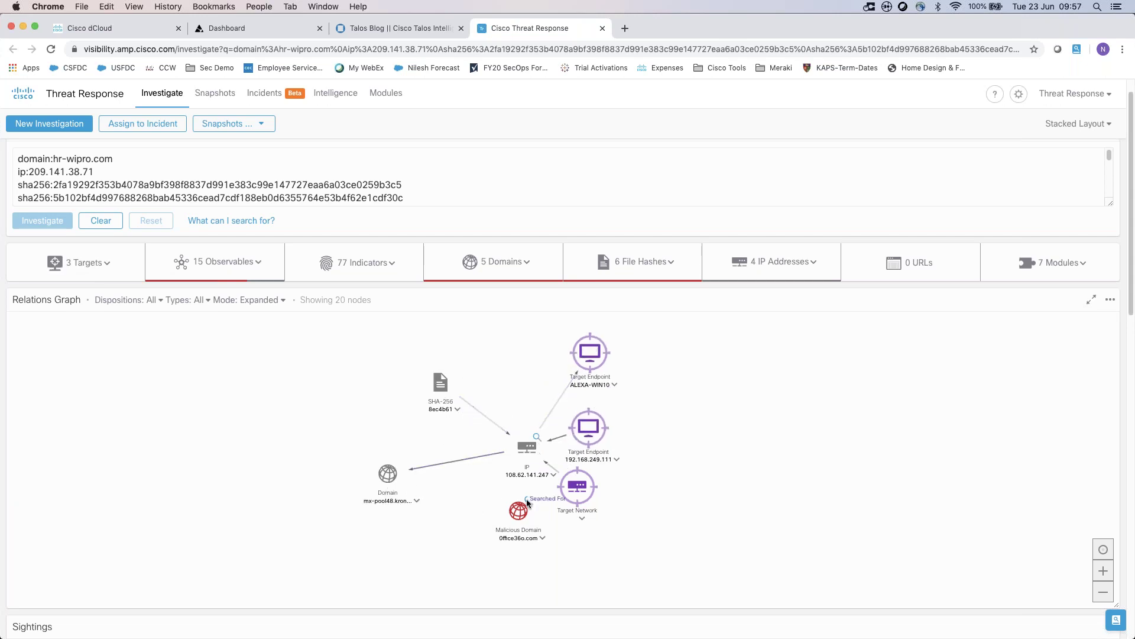
left_click_drag(595, 497, 651, 507)
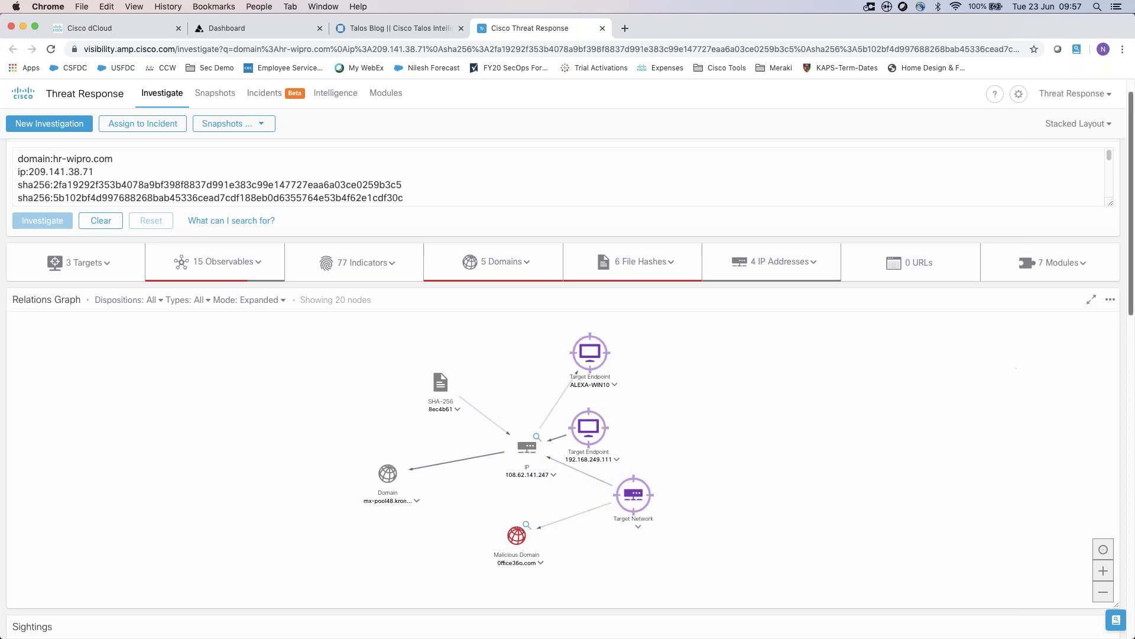
- Compare global sightings with the 27 sightings in My Environment
left_click_drag(1133, 256, 1133, 389)
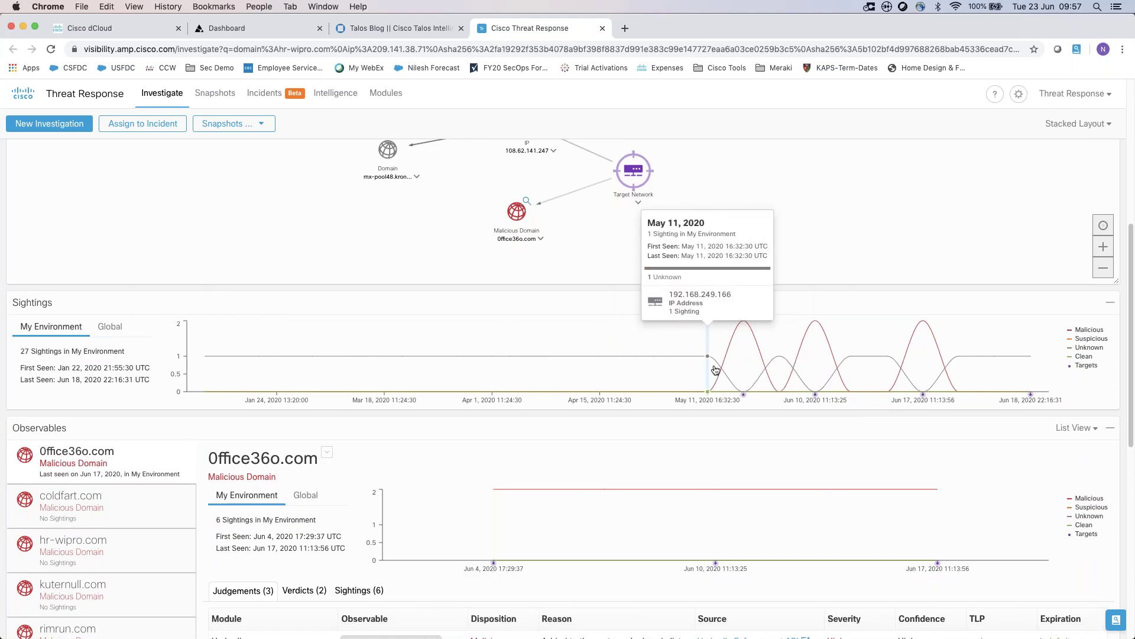
left_click(102, 328)
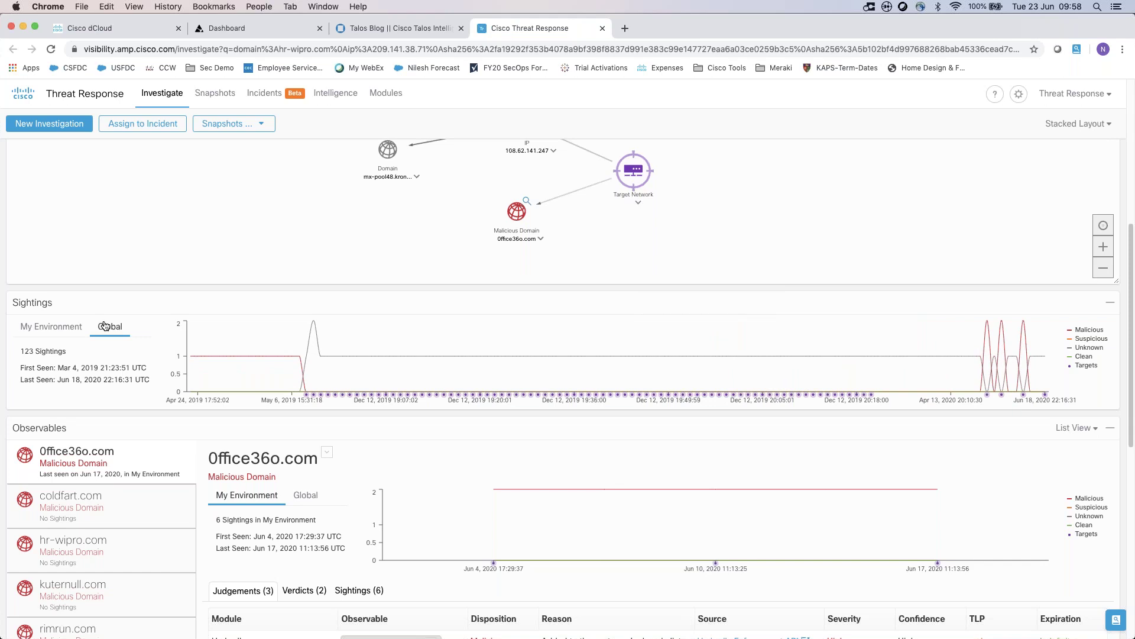
left_click(54, 329)
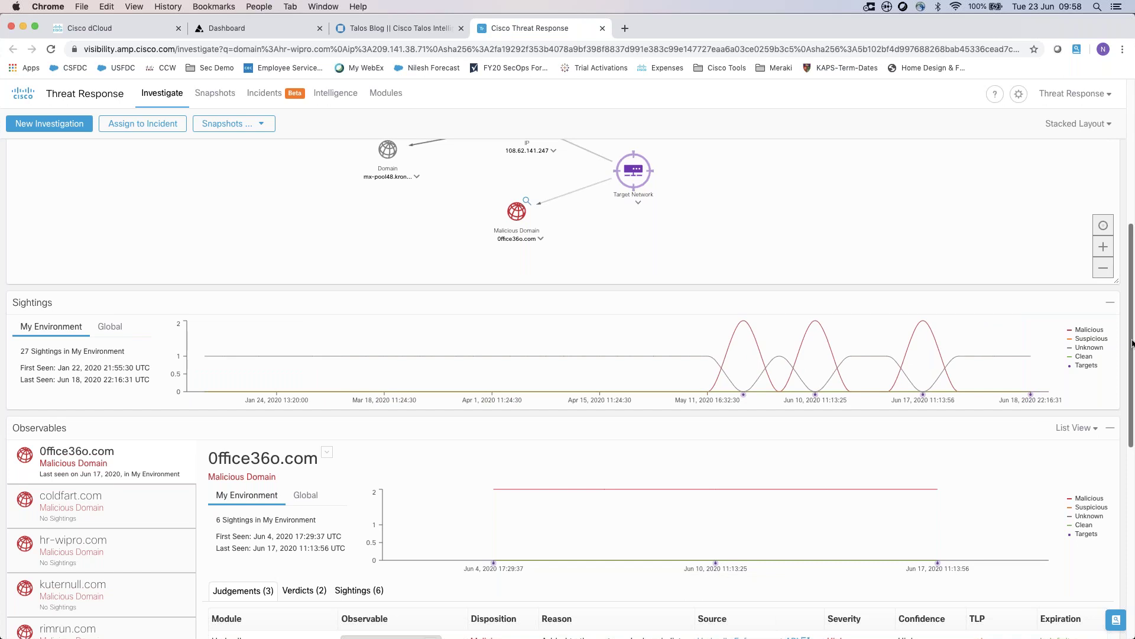
scroll(1131, 343, "up", 10)
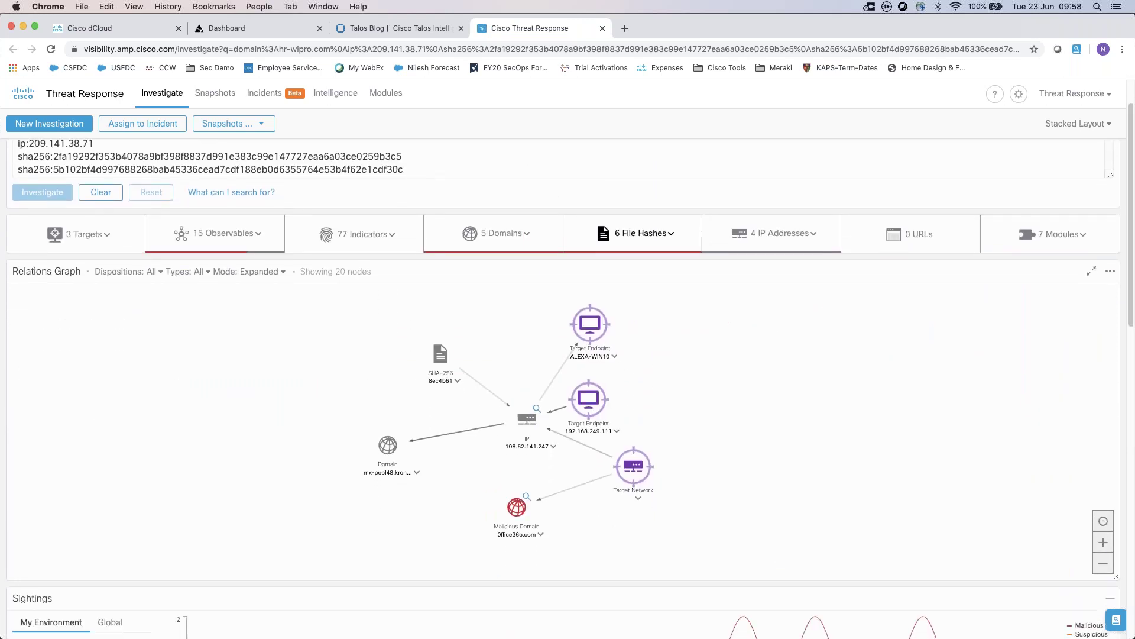
- Start AMP host isolation of the ALEXA-WIN10 endpoint from the targets list
left_click(97, 239)
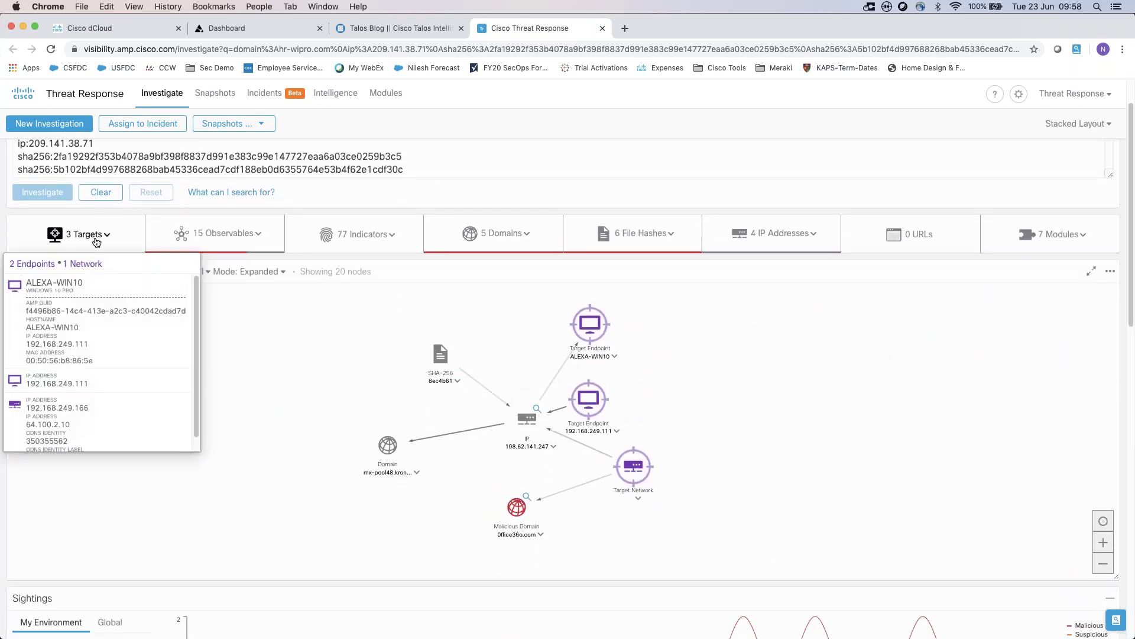
left_click(62, 328)
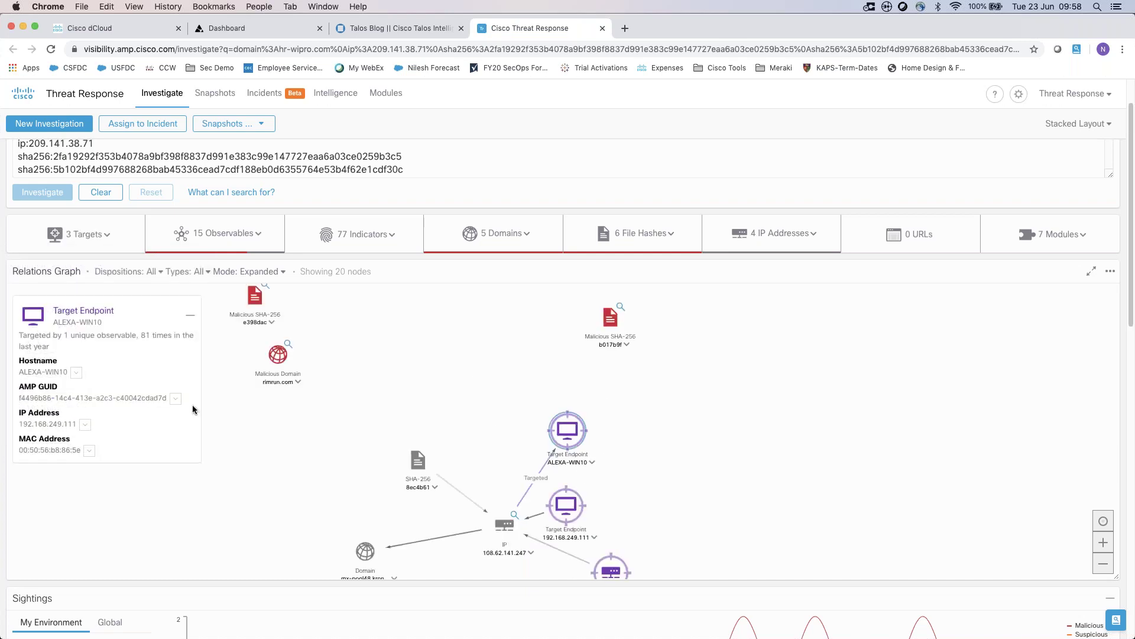
left_click(176, 398)
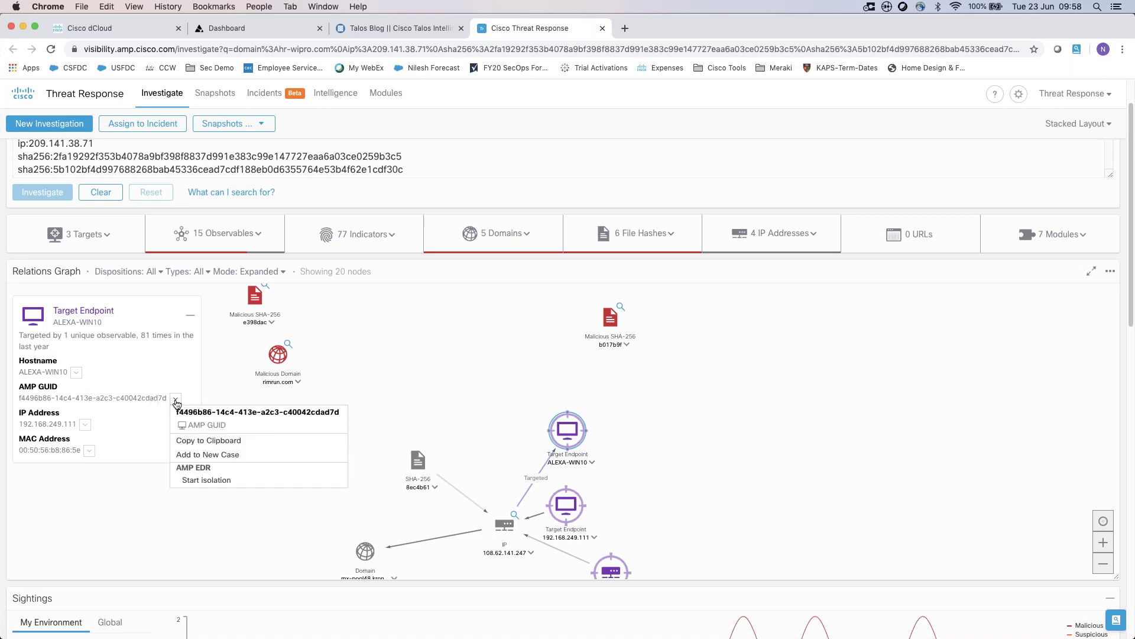
left_click(230, 511)
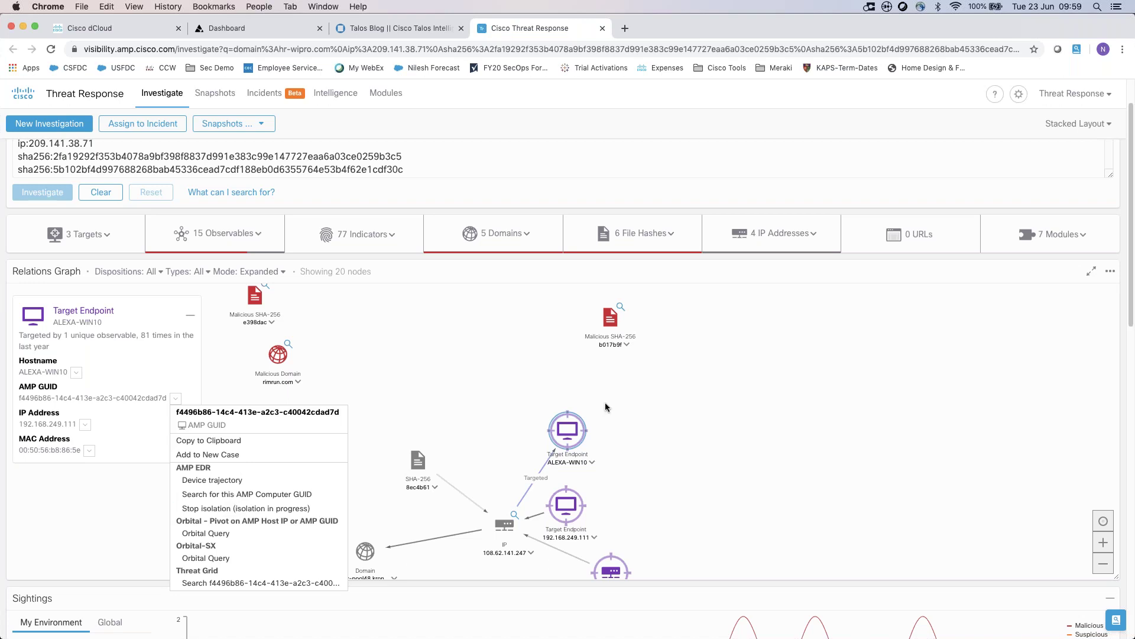
- Move the SHA-256 8ec4b61, ALEXA-WIN10 and 192.168.249.111 nodes apart in the graph
left_click(695, 451)
left_click_drag(436, 462, 424, 414)
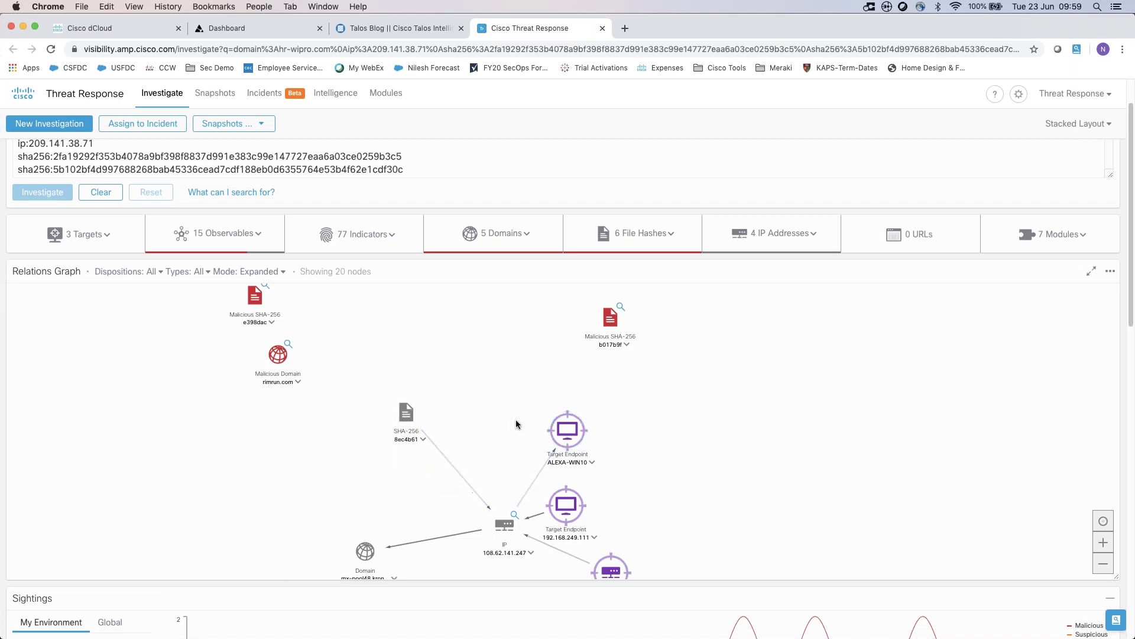
left_click_drag(578, 431, 577, 378)
left_click_drag(558, 529, 619, 505)
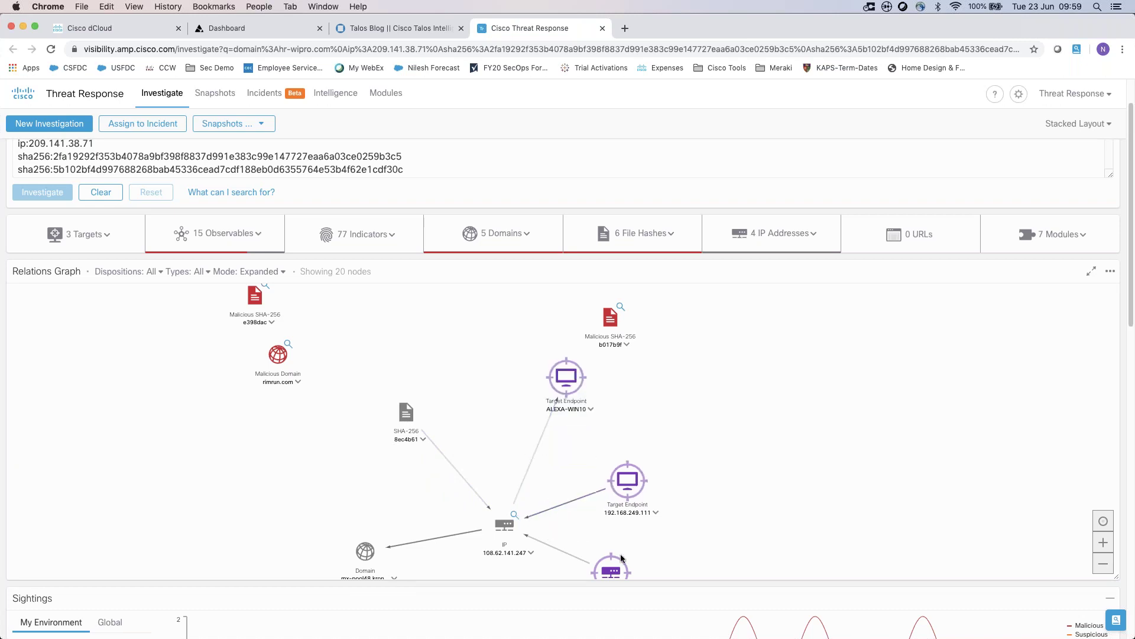
- Add the SHA-256 8ec4b61 hash to the investigation, expanding it to 16 observables
left_click(423, 438)
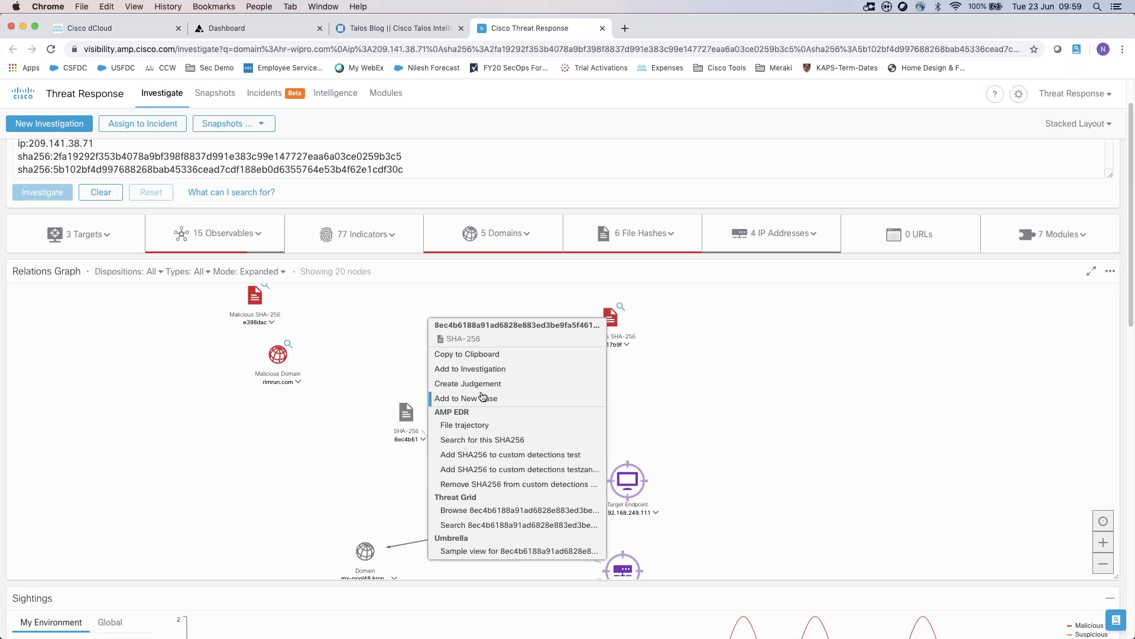
left_click(484, 369)
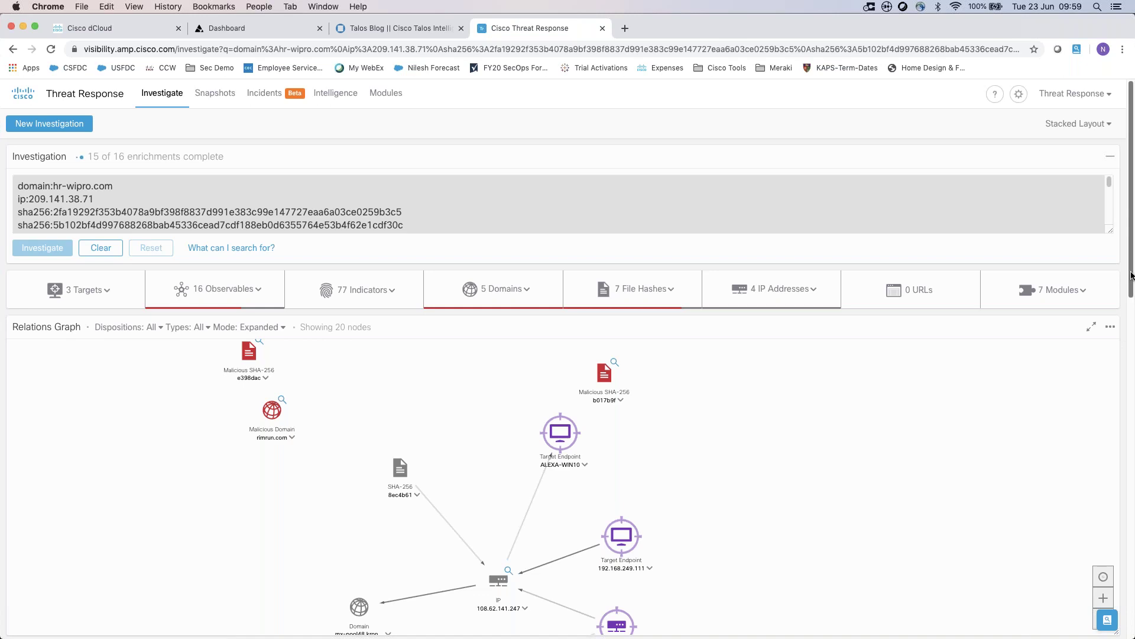
scroll(1132, 299, "down", 2)
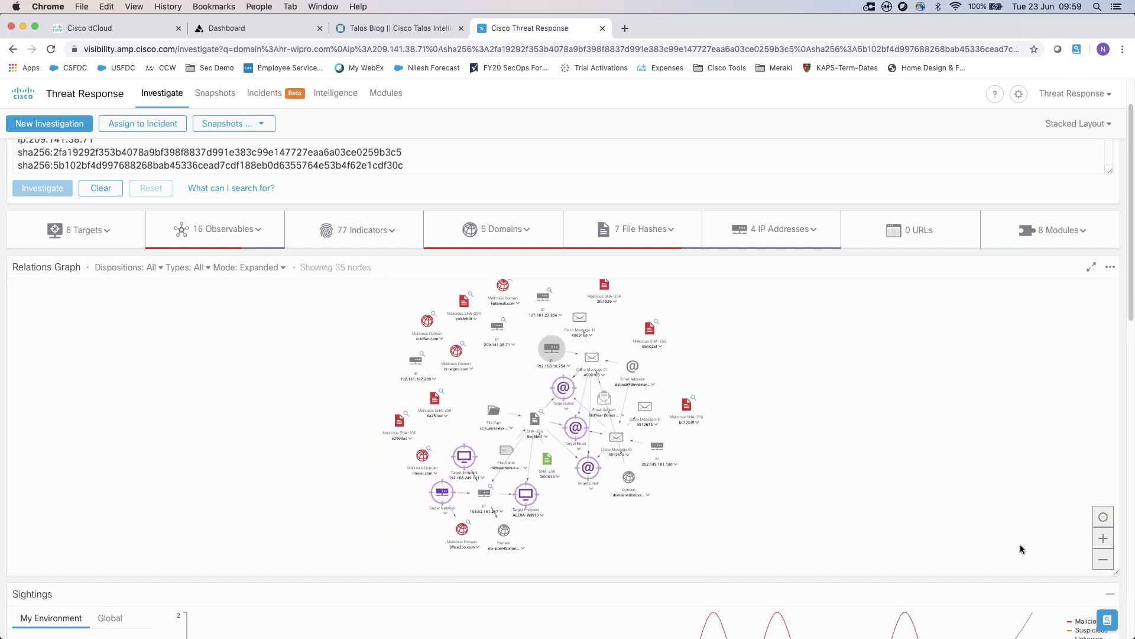
- Zoom the graph and drag the Cisco Message ID 3912672 and a Target Email node outward
left_click(1097, 539)
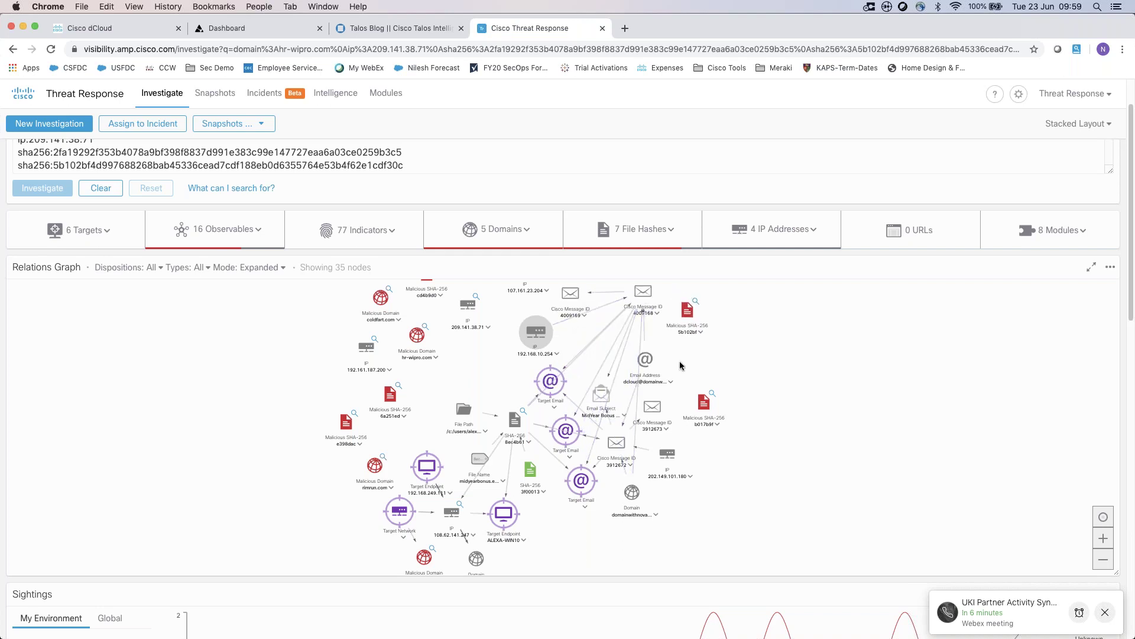
left_click_drag(612, 448, 771, 549)
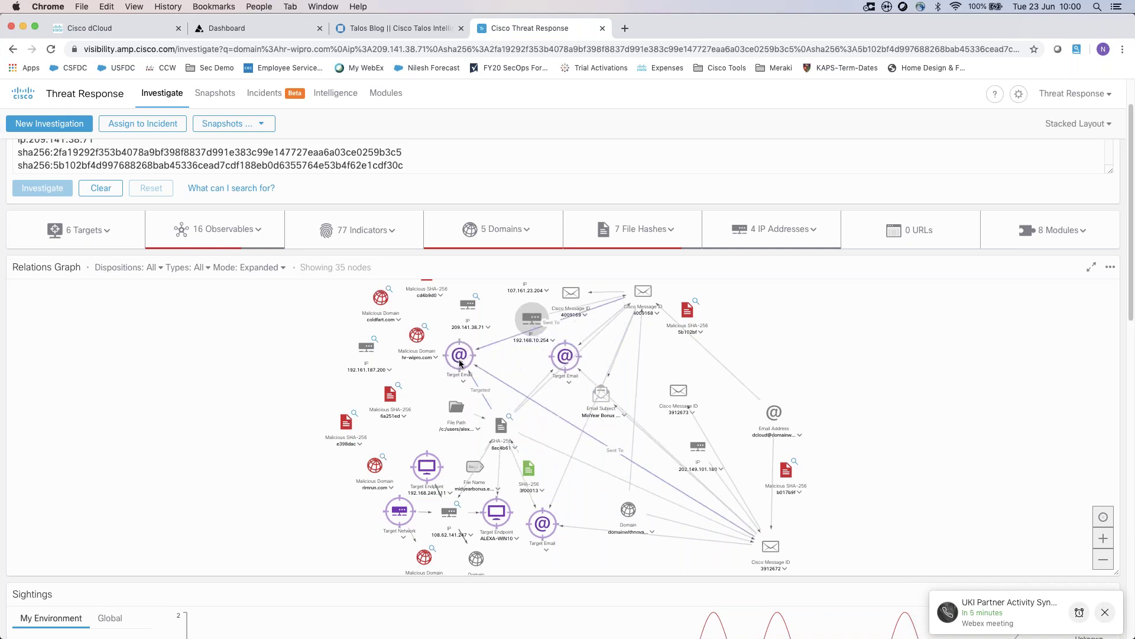
left_click_drag(567, 348, 818, 320)
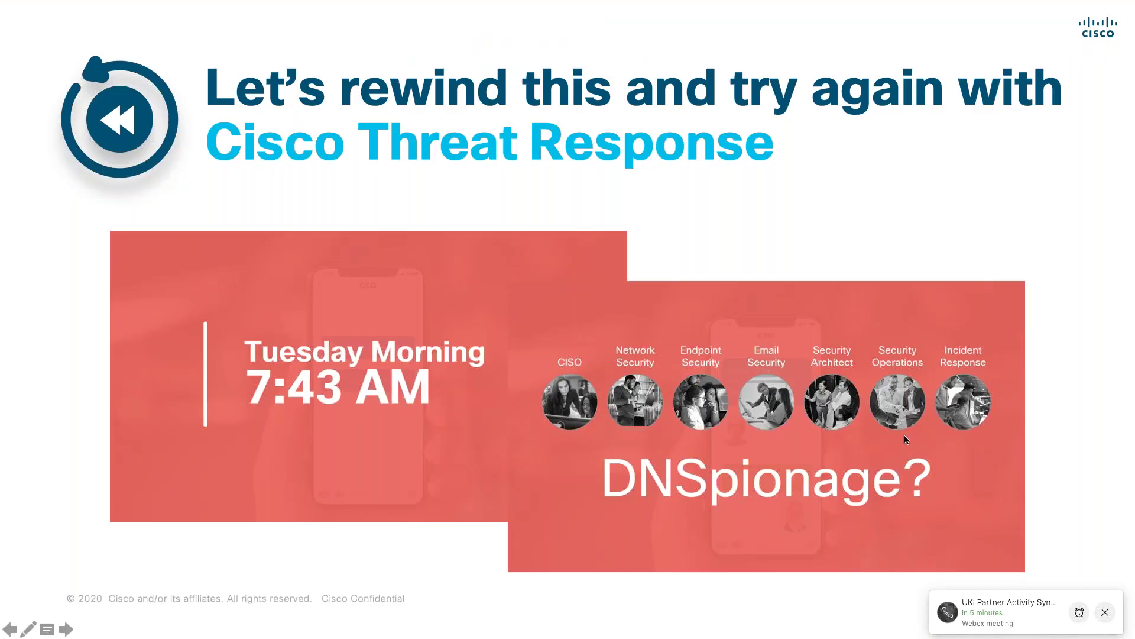
- Close the Webex meeting reminder and move the slideshow past the 'Tuesday Morning 7:43 AM' rewind slide
left_click(1104, 612)
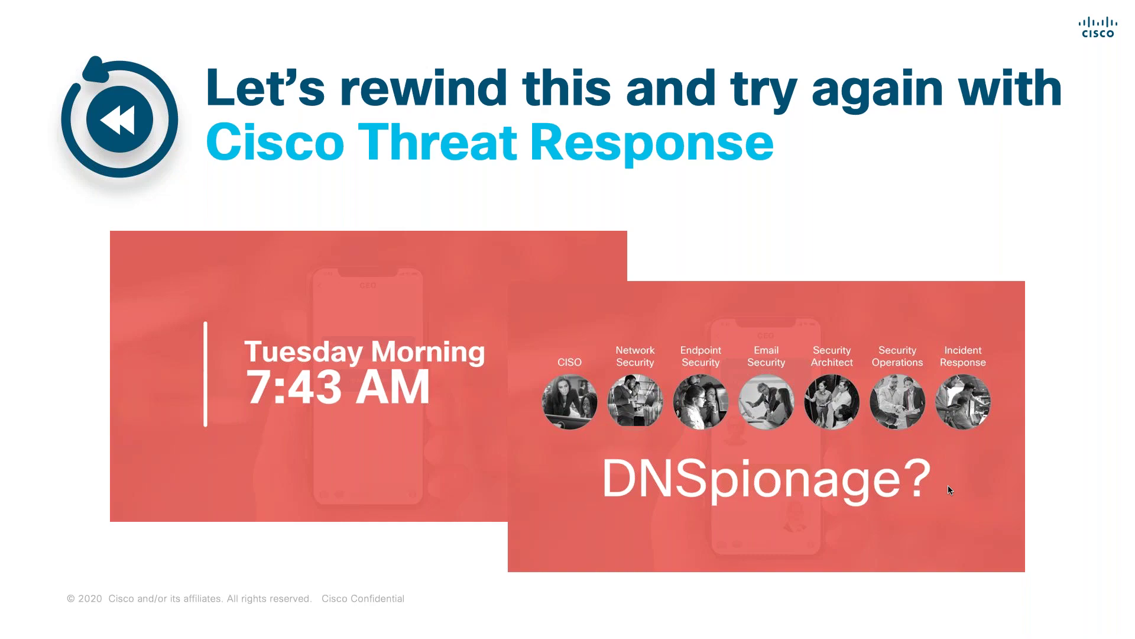
key("Right")
key("Right")
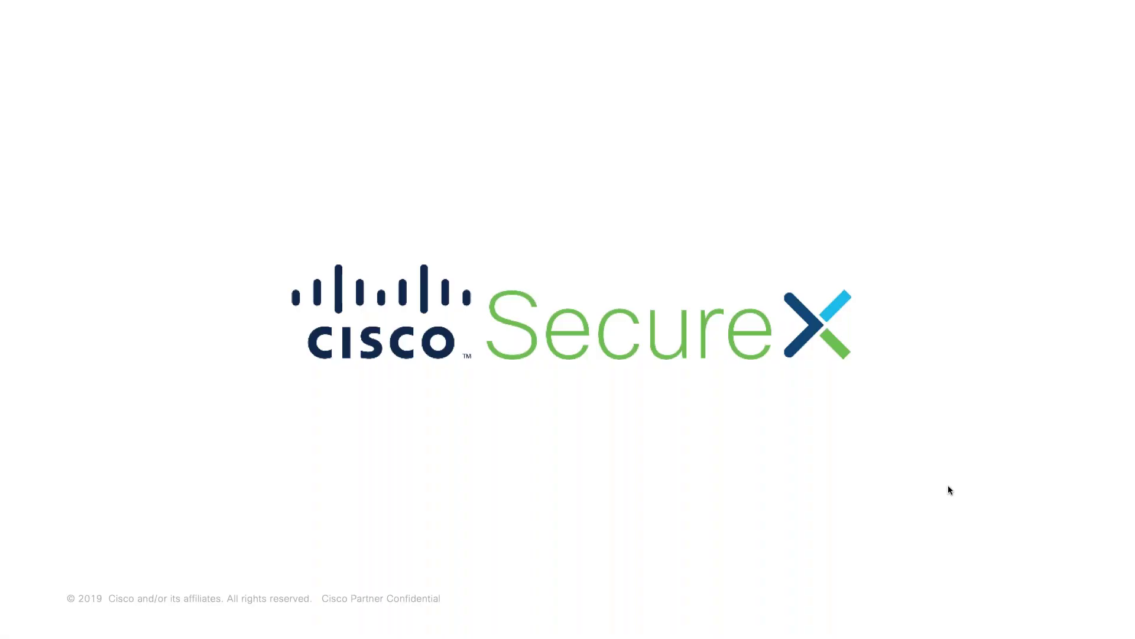